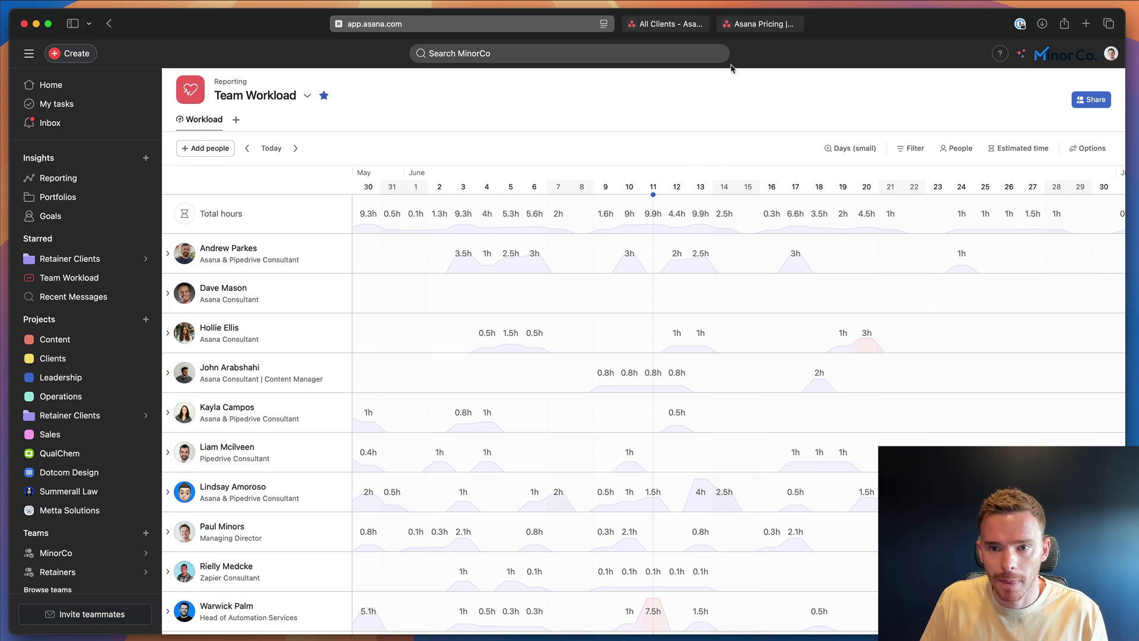
Open Asana's plan pricing comparison page.
click(764, 23)
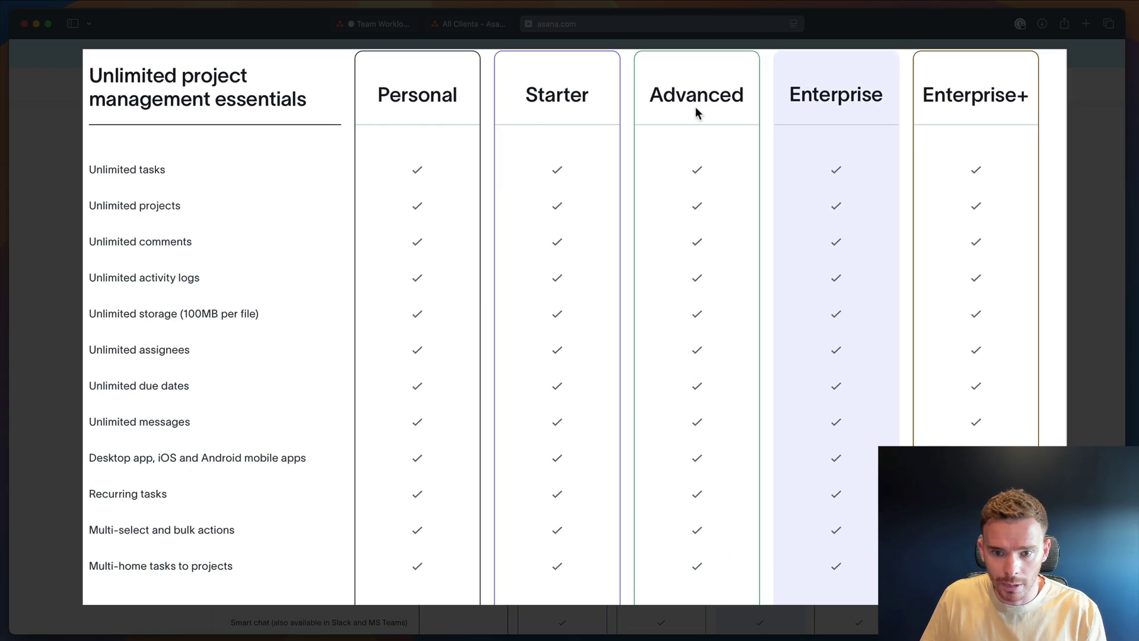
Scroll the pricing page to Resource management, then return to the All Clients workload.
scroll(666, 257, down, 10)
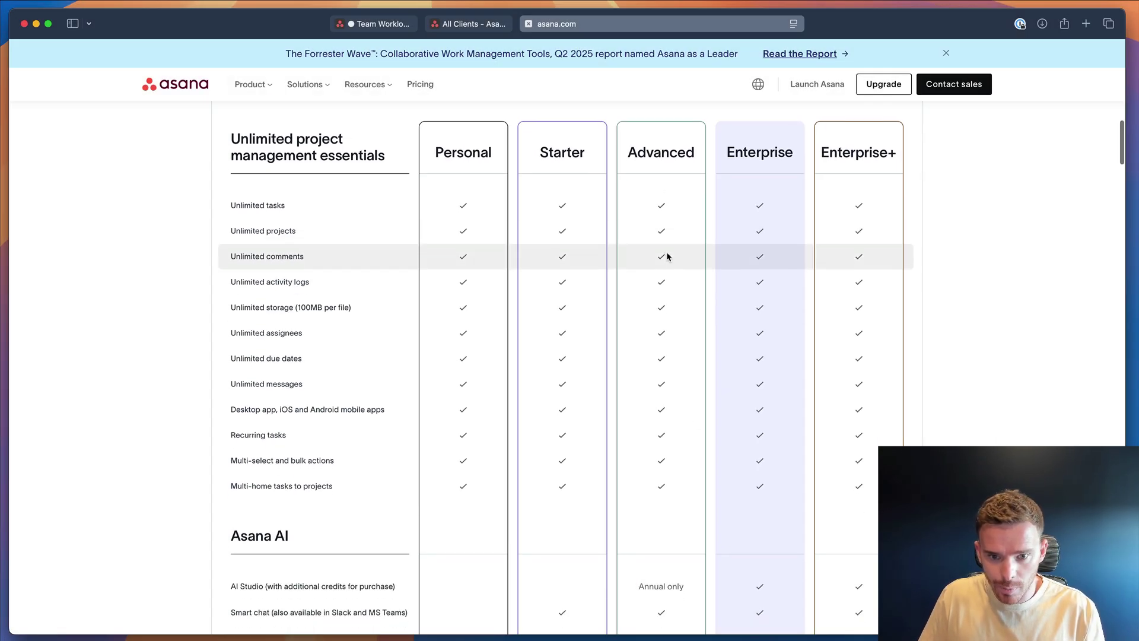
scroll(666, 254, down, 20)
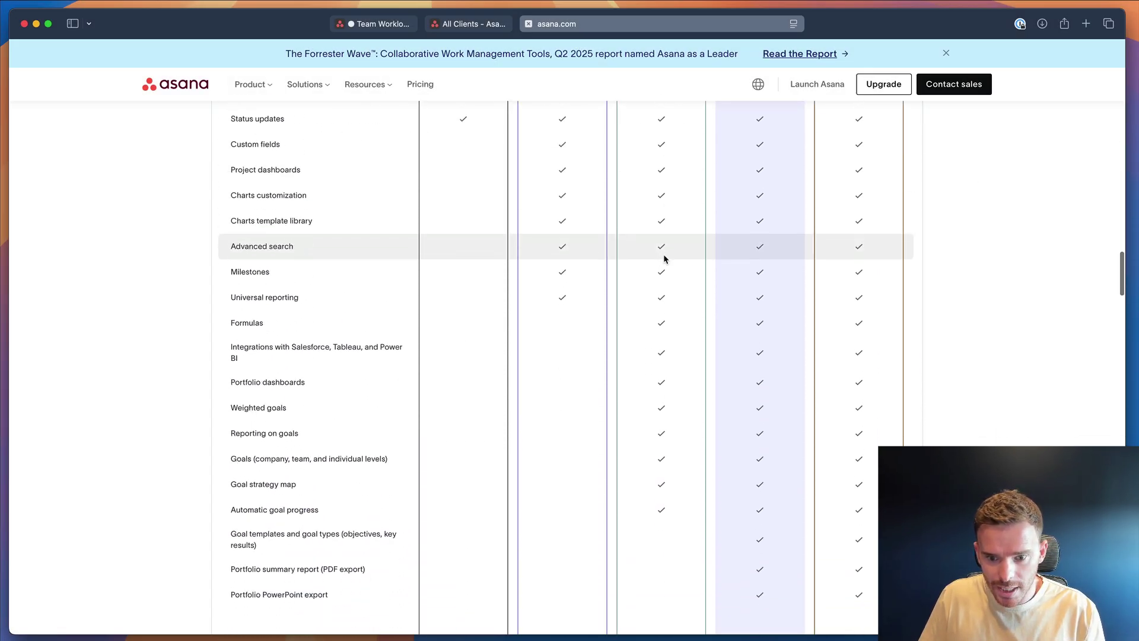
scroll(663, 255, down, 3)
scroll(660, 246, up, 2)
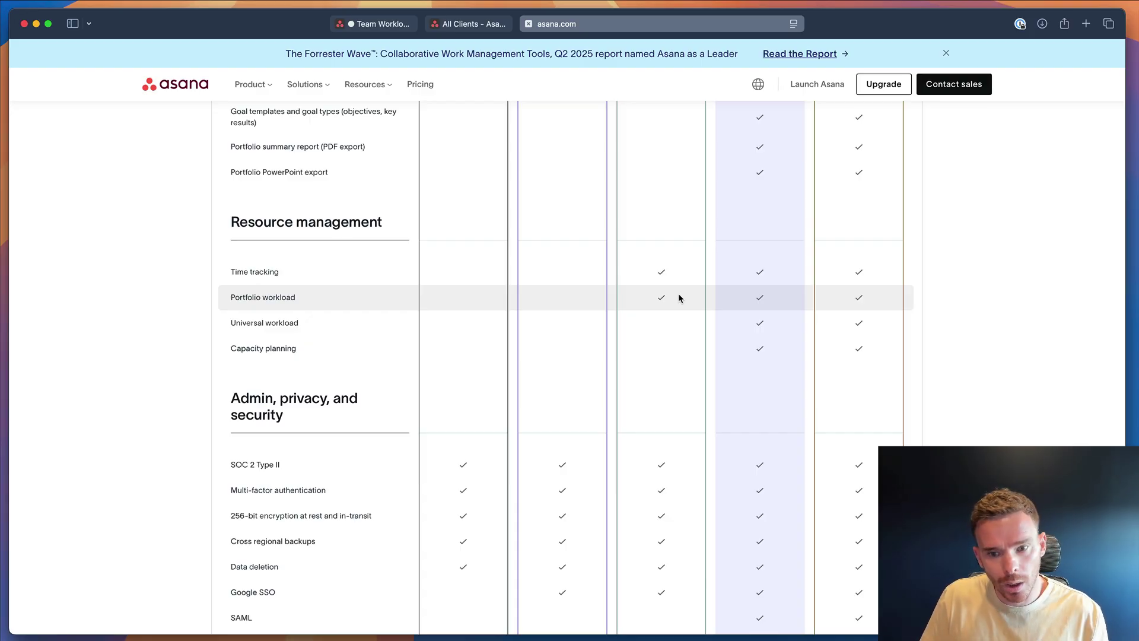
click(460, 24)
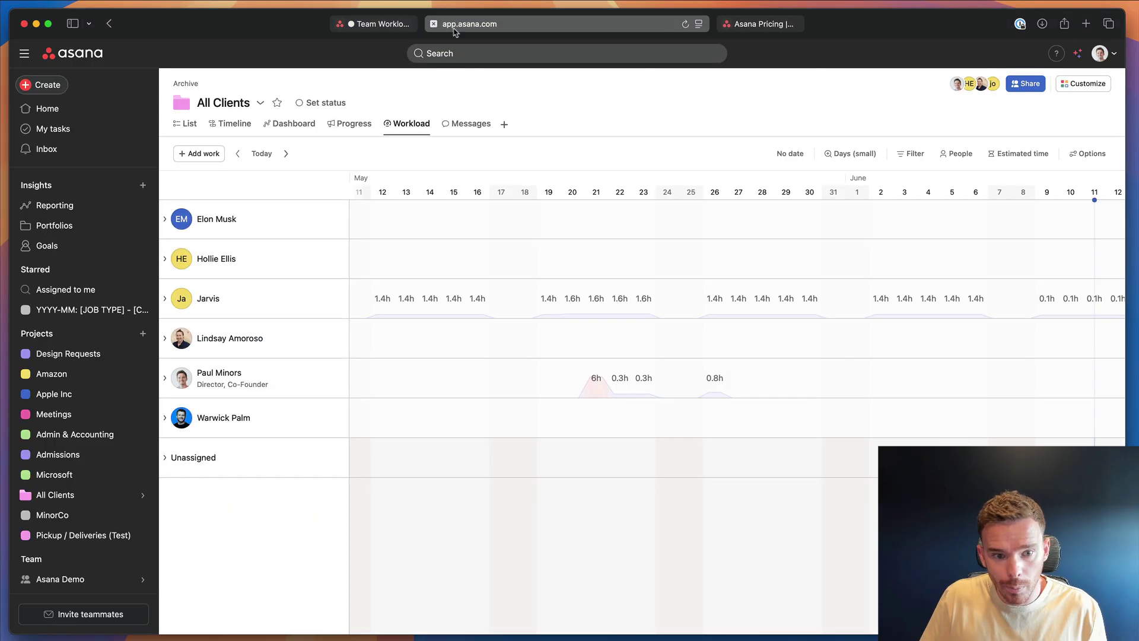
Open the All Clients portfolio from Portfolios and review its per-person Workload.
click(110, 226)
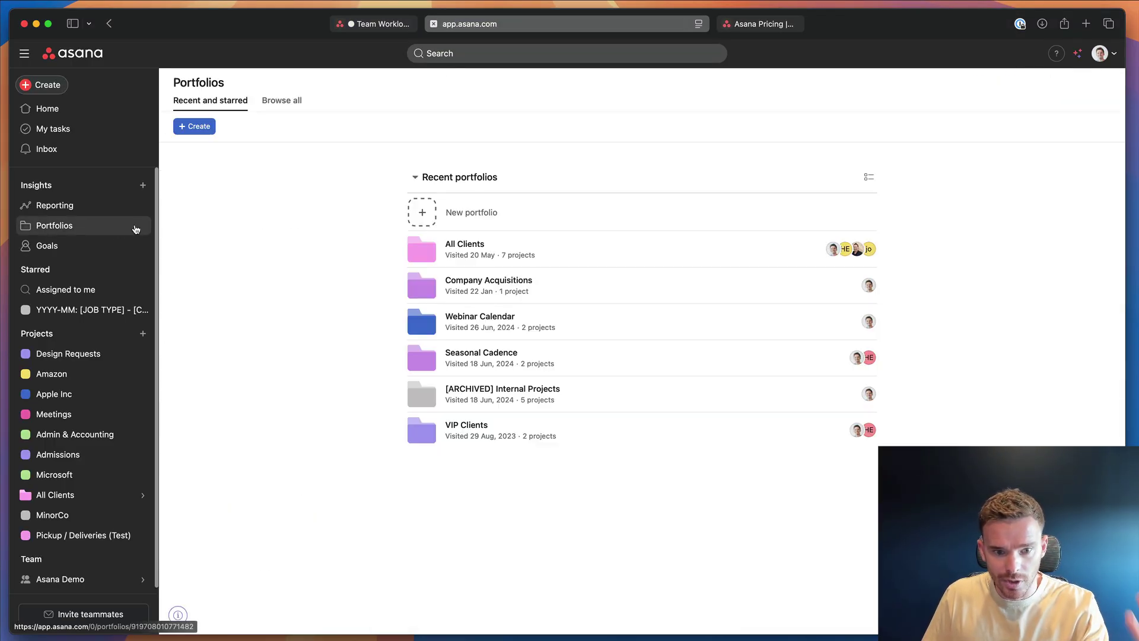
click(464, 248)
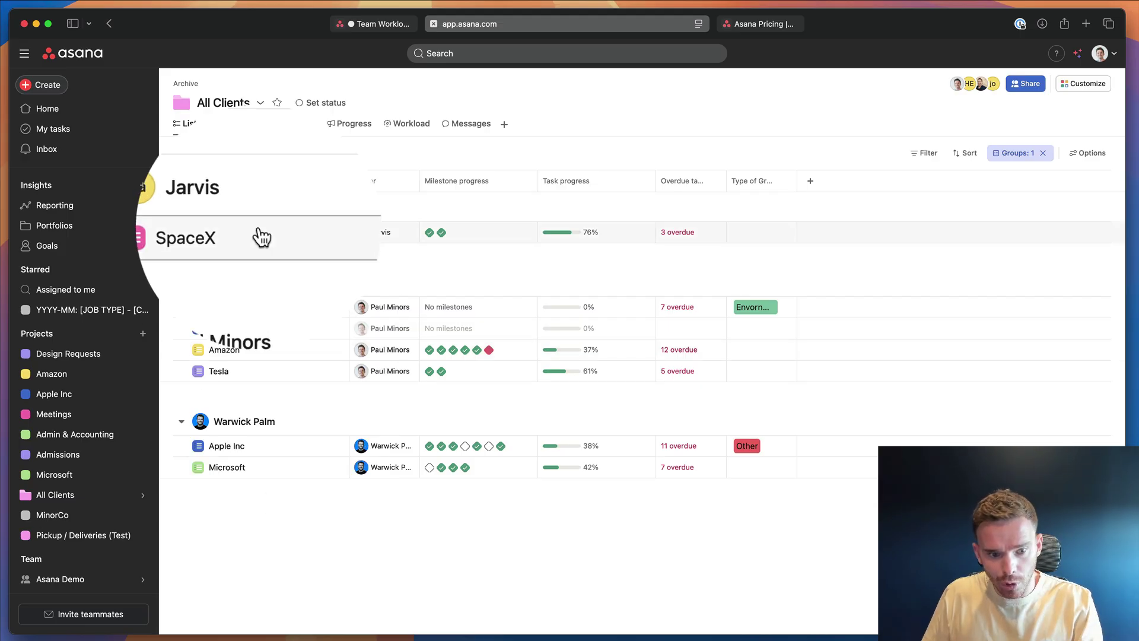
click(408, 124)
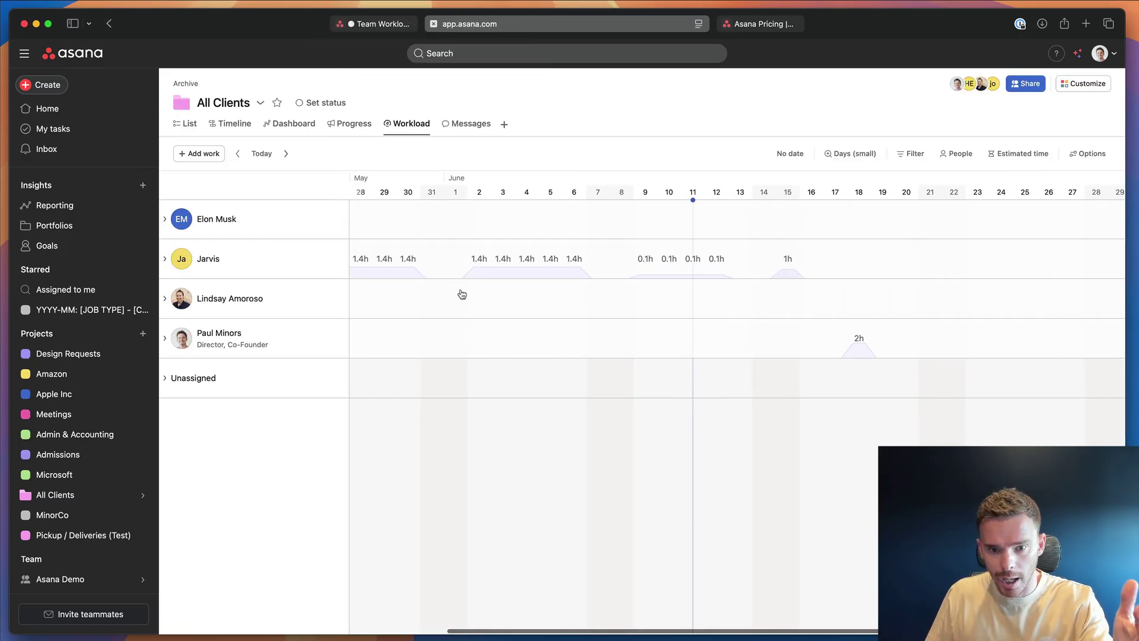
scroll(461, 294, left, 15)
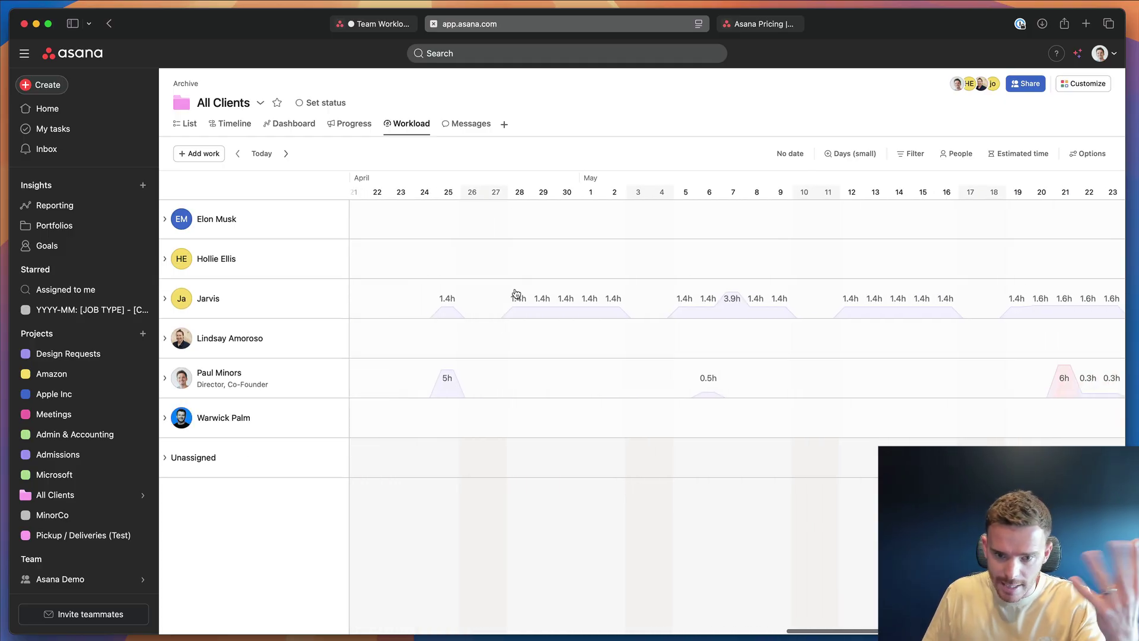
scroll(516, 293, right, 2)
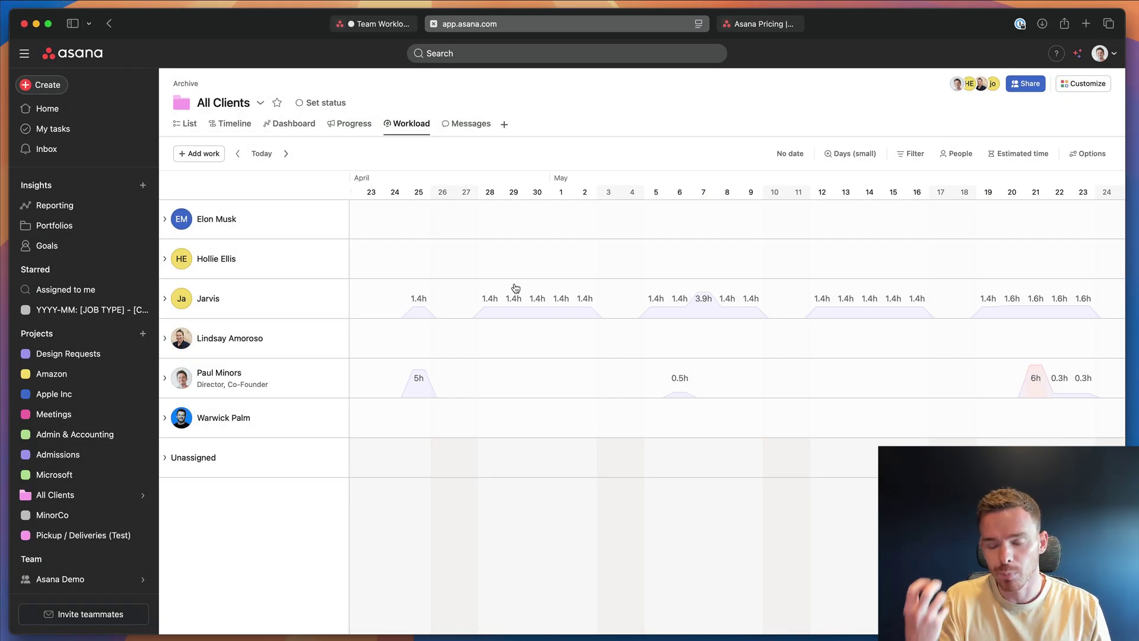
View the portfolio's projects by owner, recheck the pricing page, then return to Team Workload.
click(188, 123)
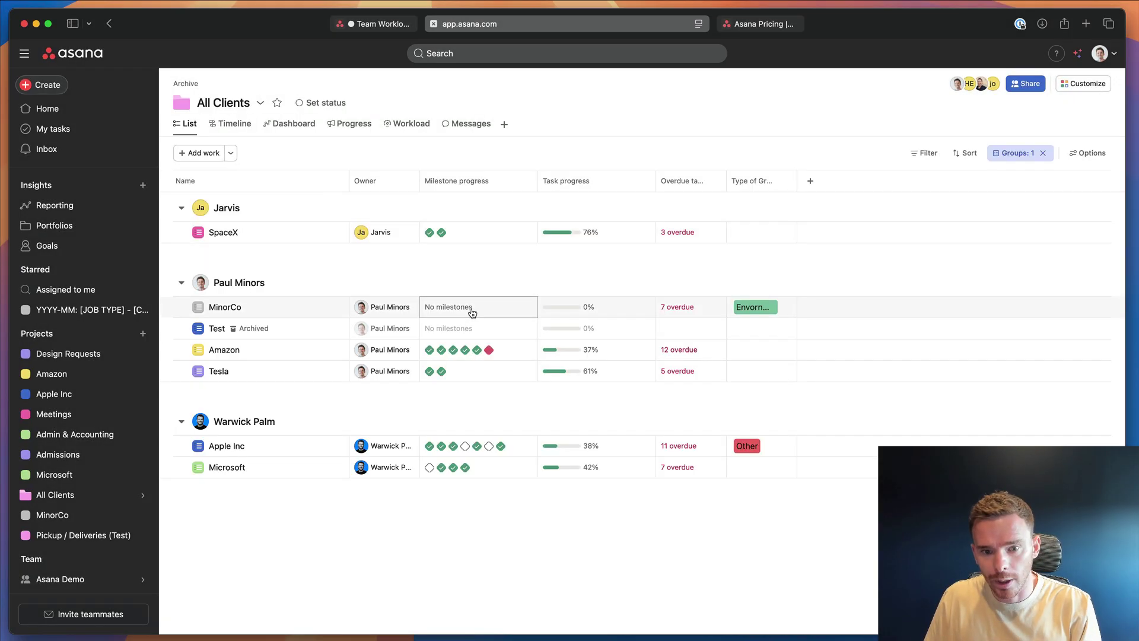
click(765, 24)
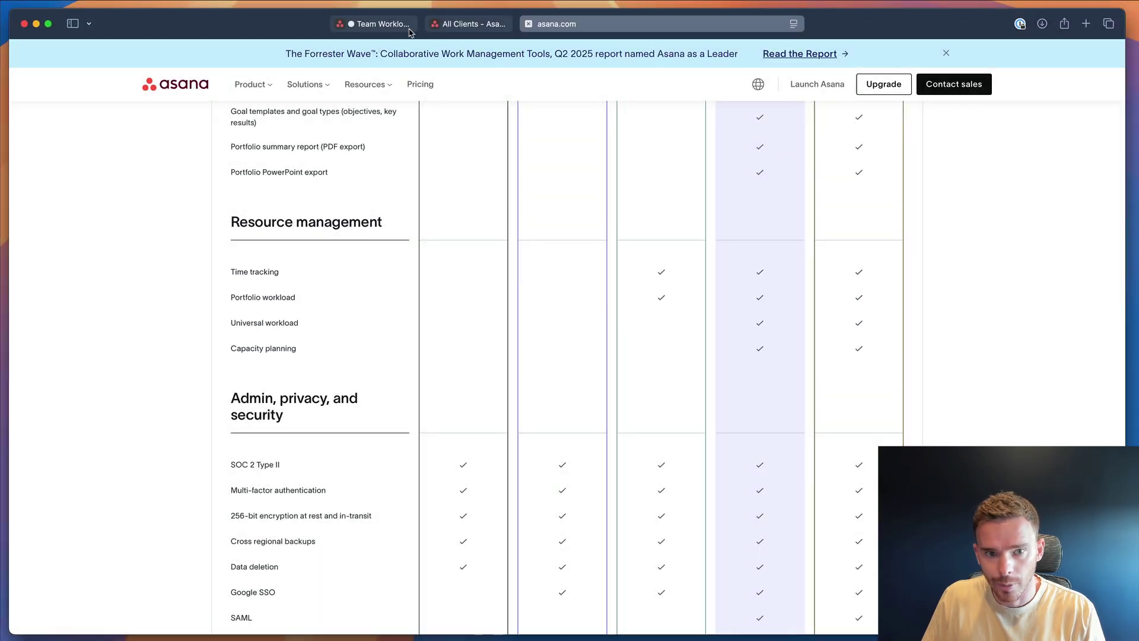
click(383, 24)
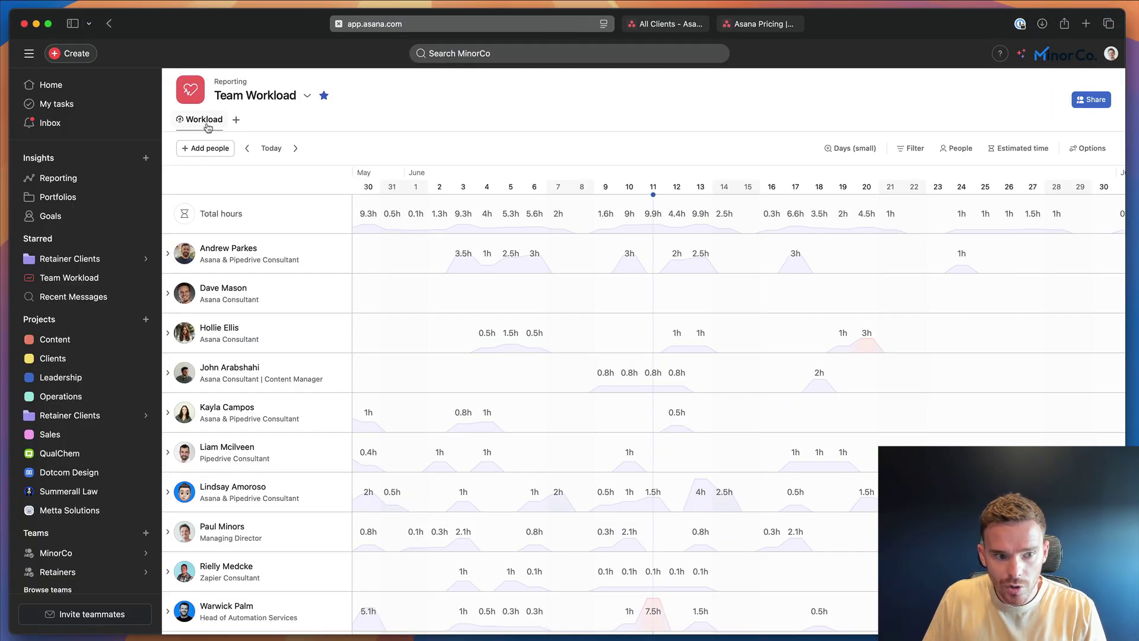
click(72, 178)
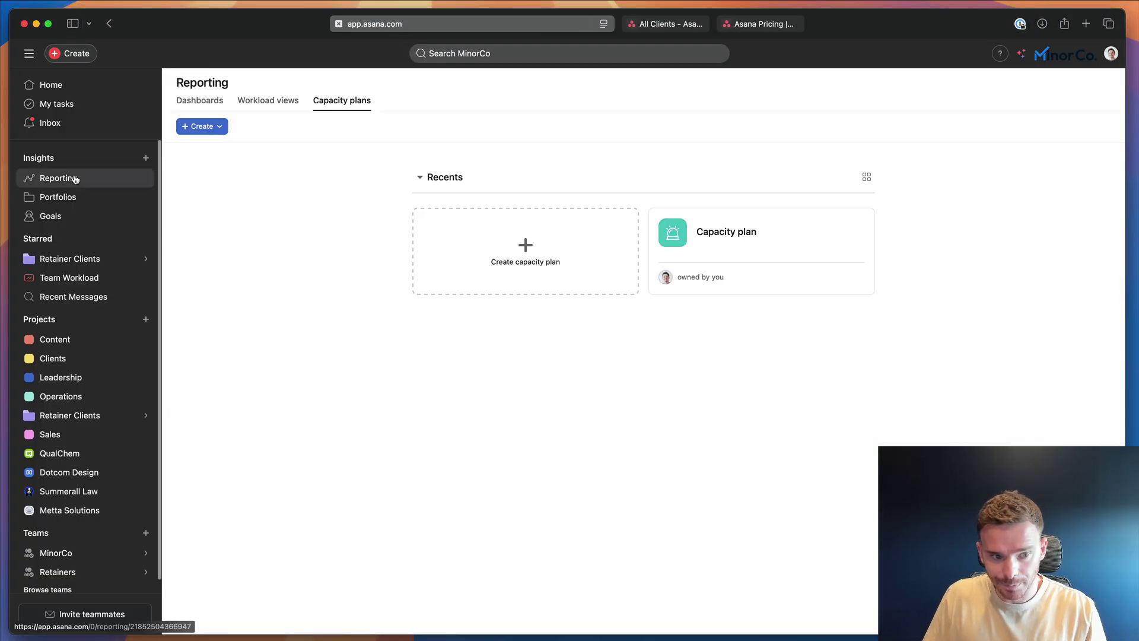
click(273, 100)
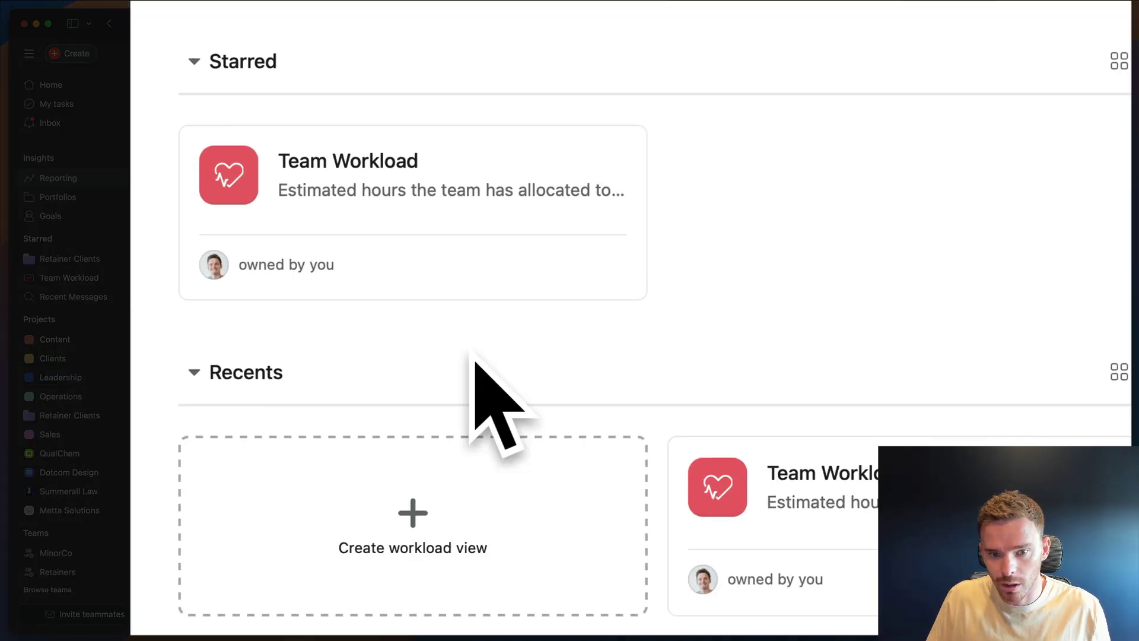
click(366, 164)
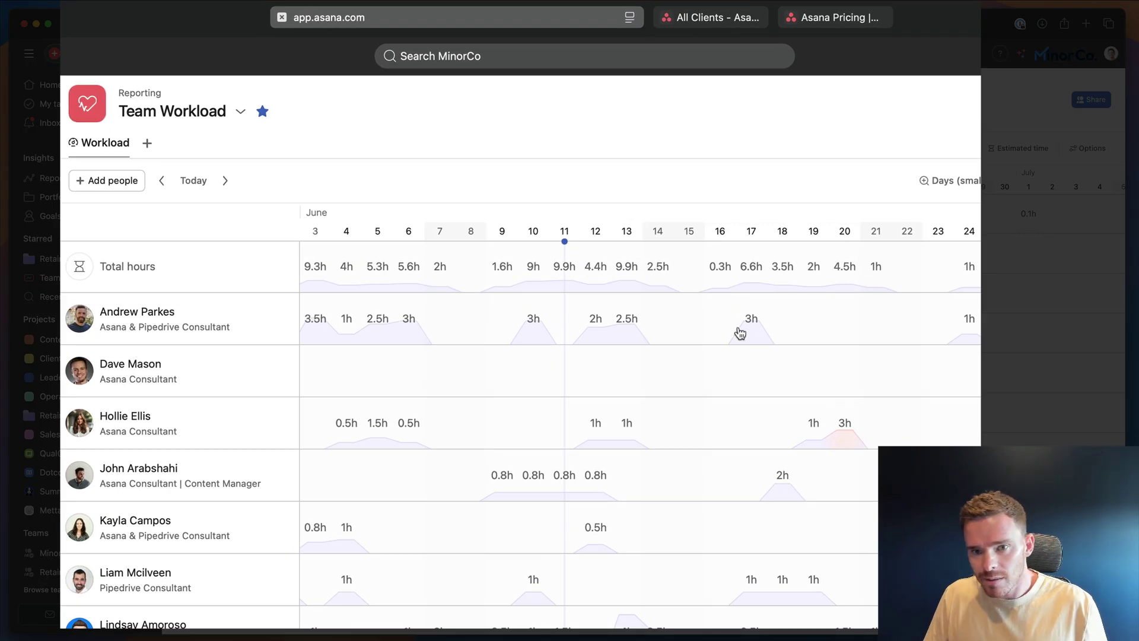
click(711, 20)
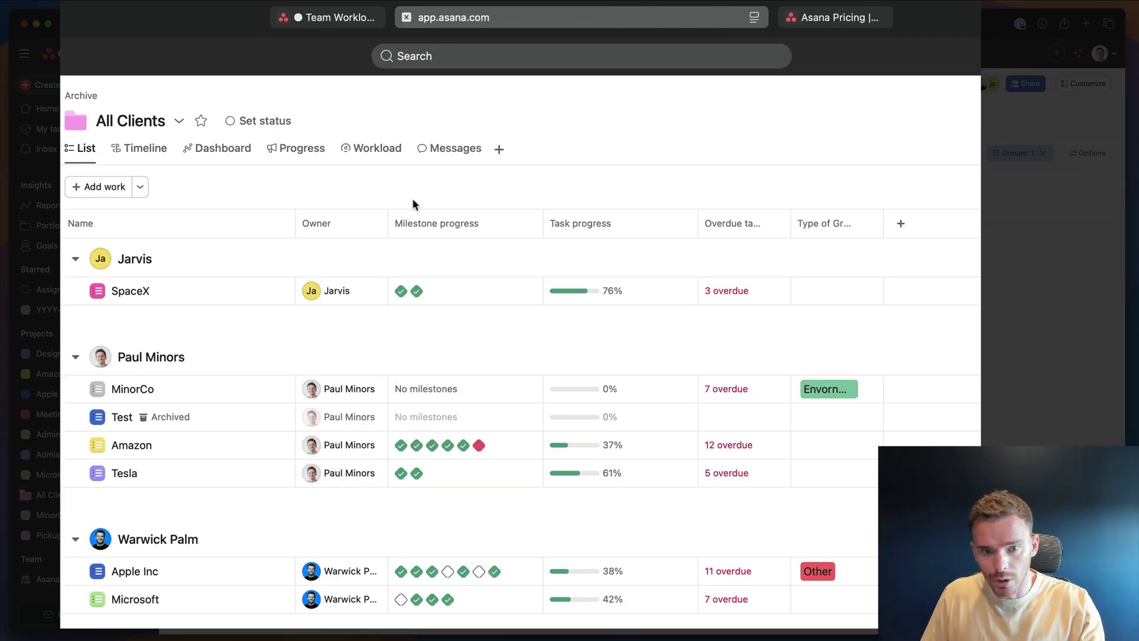
click(396, 152)
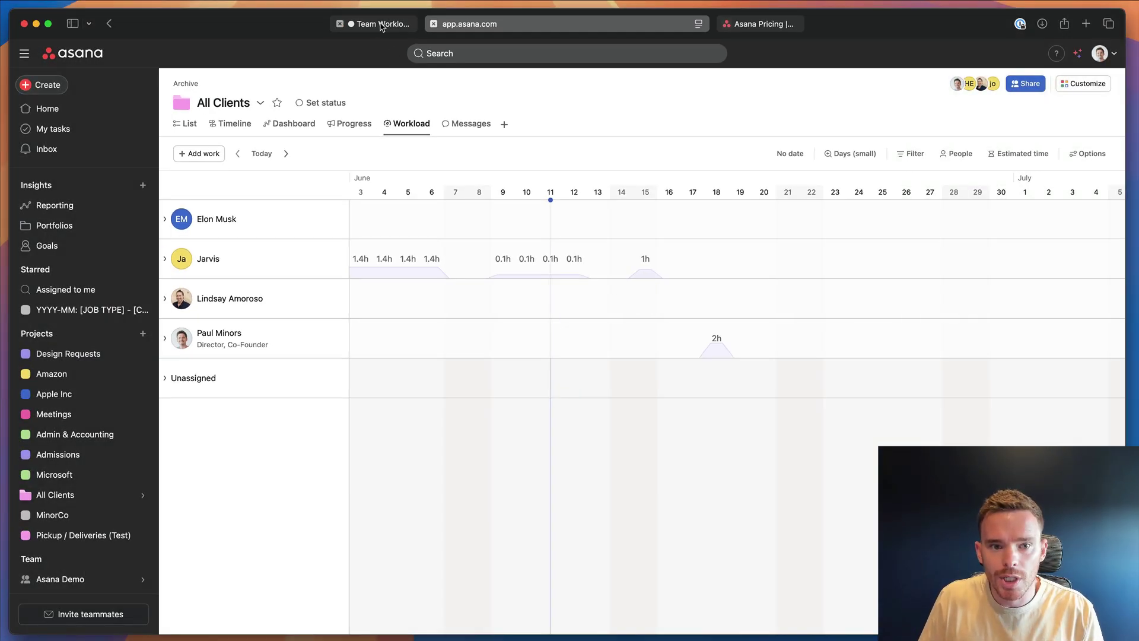
click(382, 25)
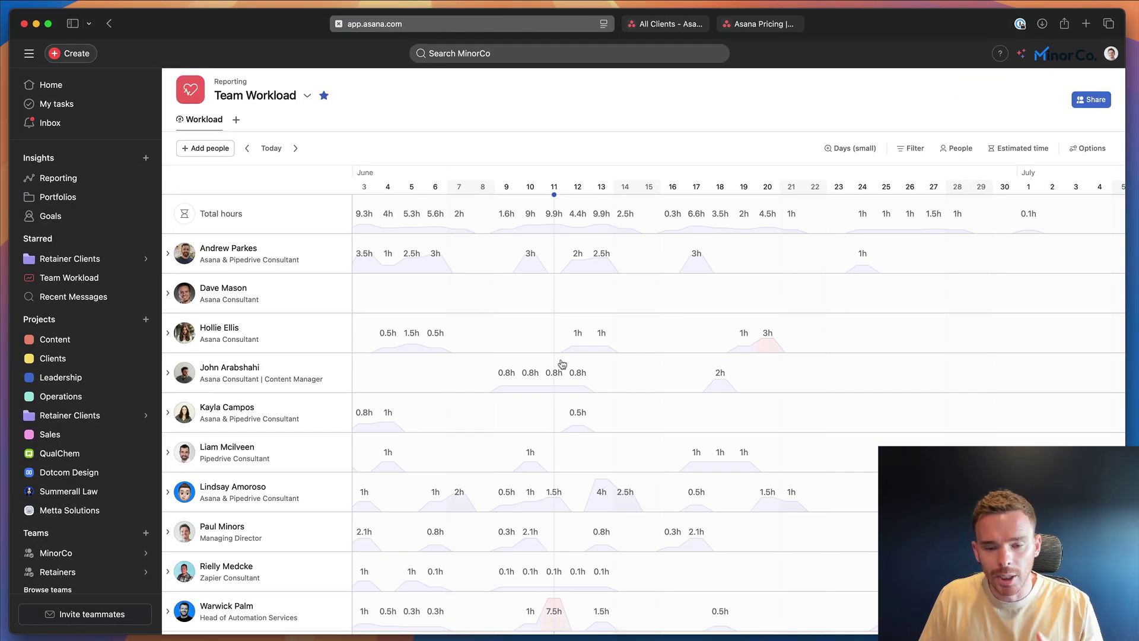
mouse_move(570, 386)
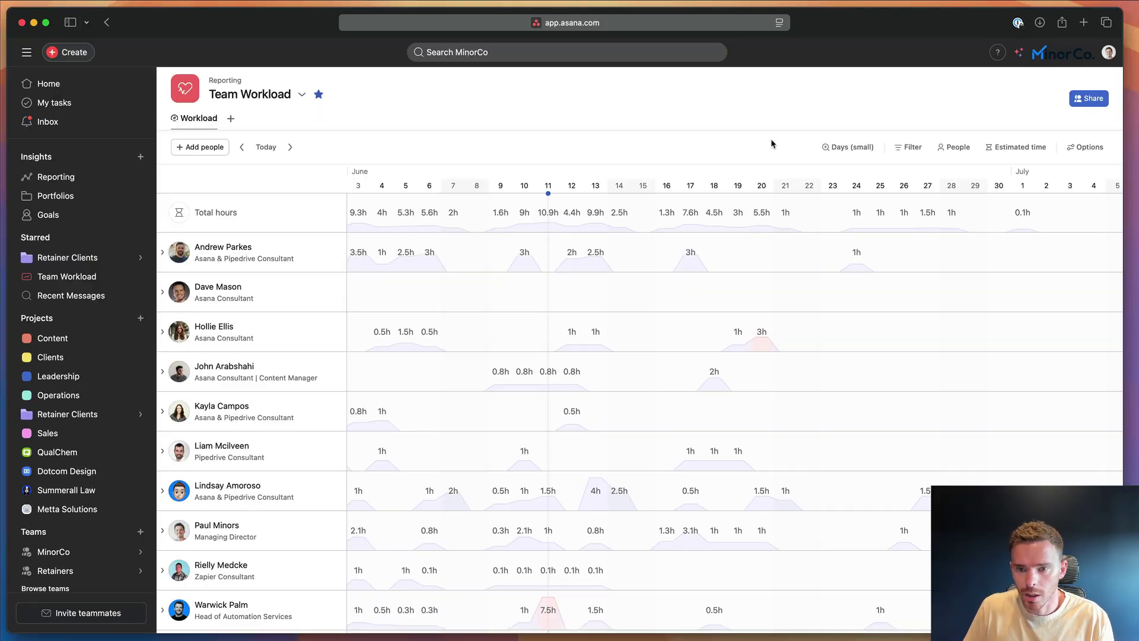
scroll(577, 244, left, 5)
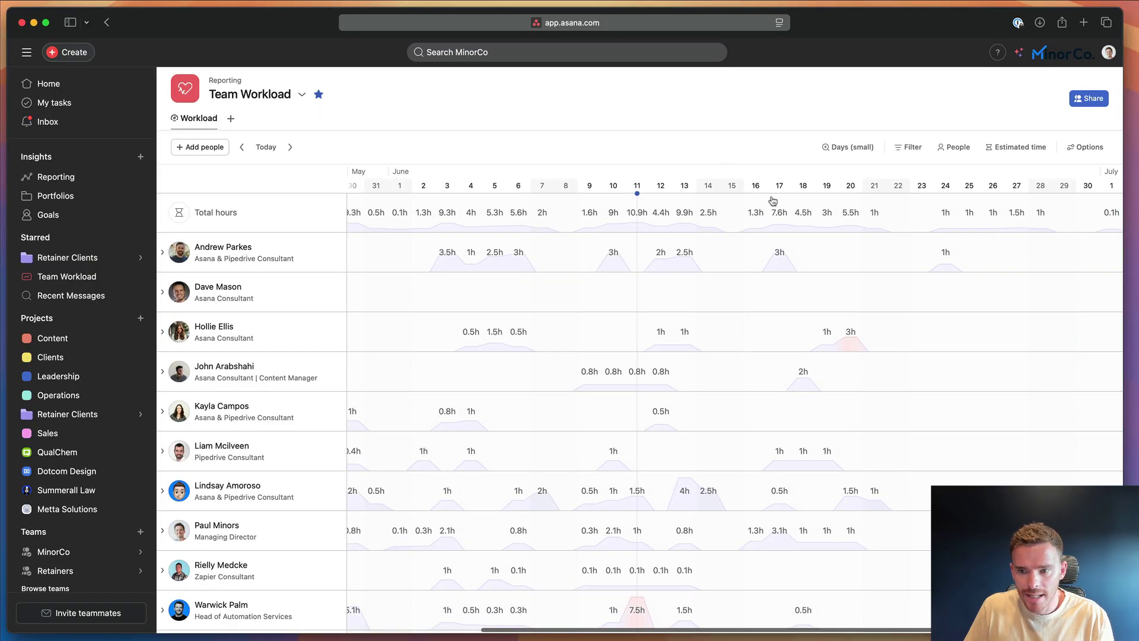
click(1015, 148)
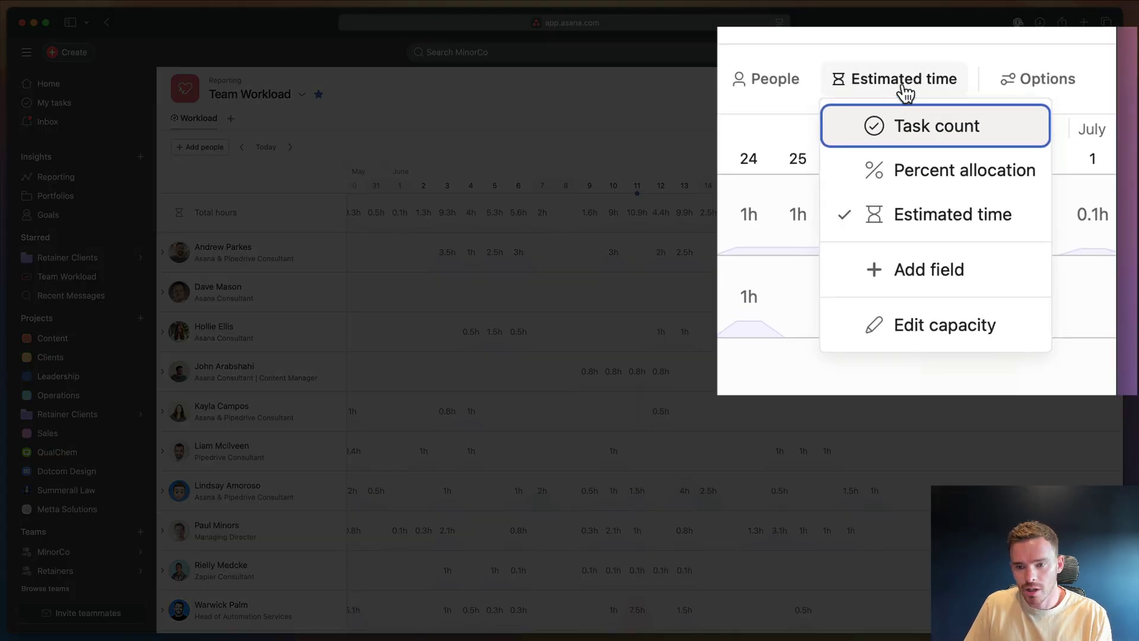
click(925, 127)
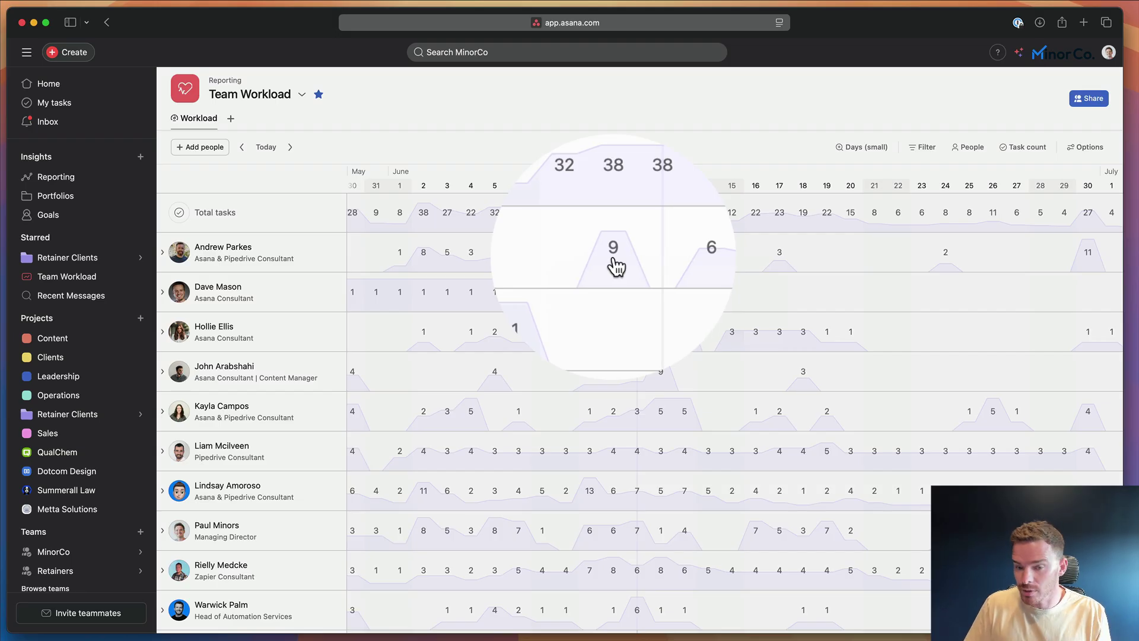
click(1022, 147)
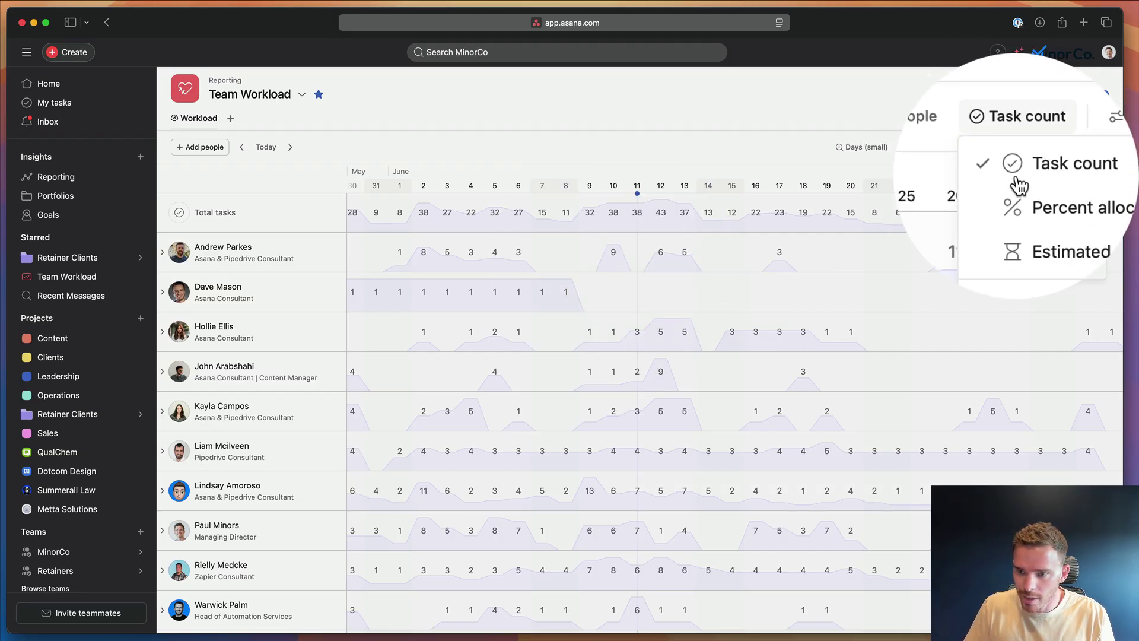
click(1013, 212)
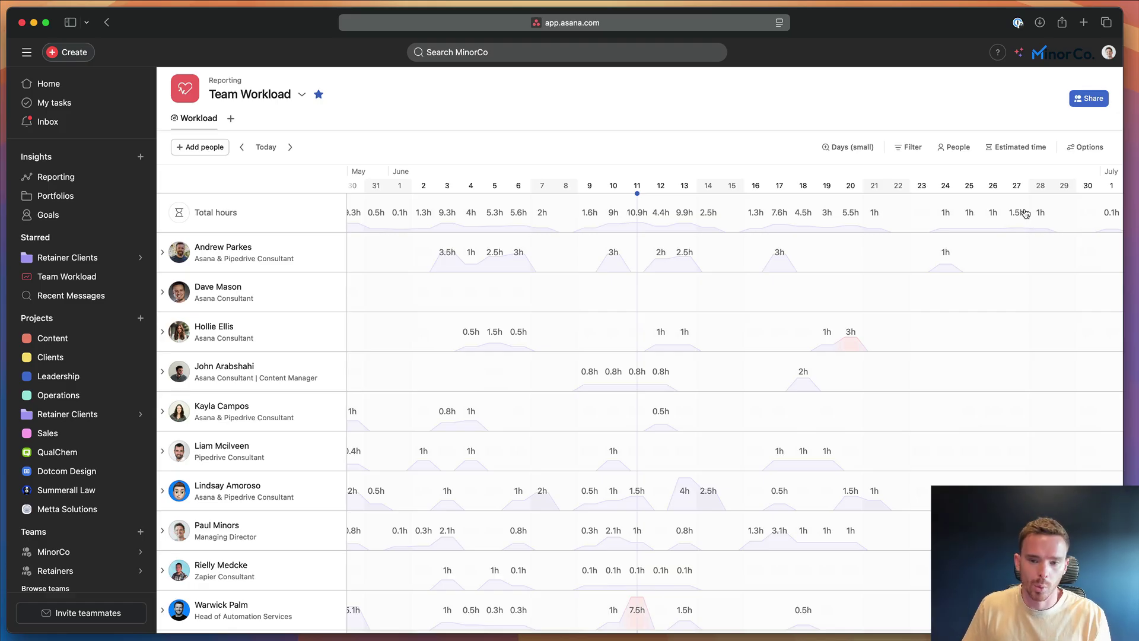
click(1020, 147)
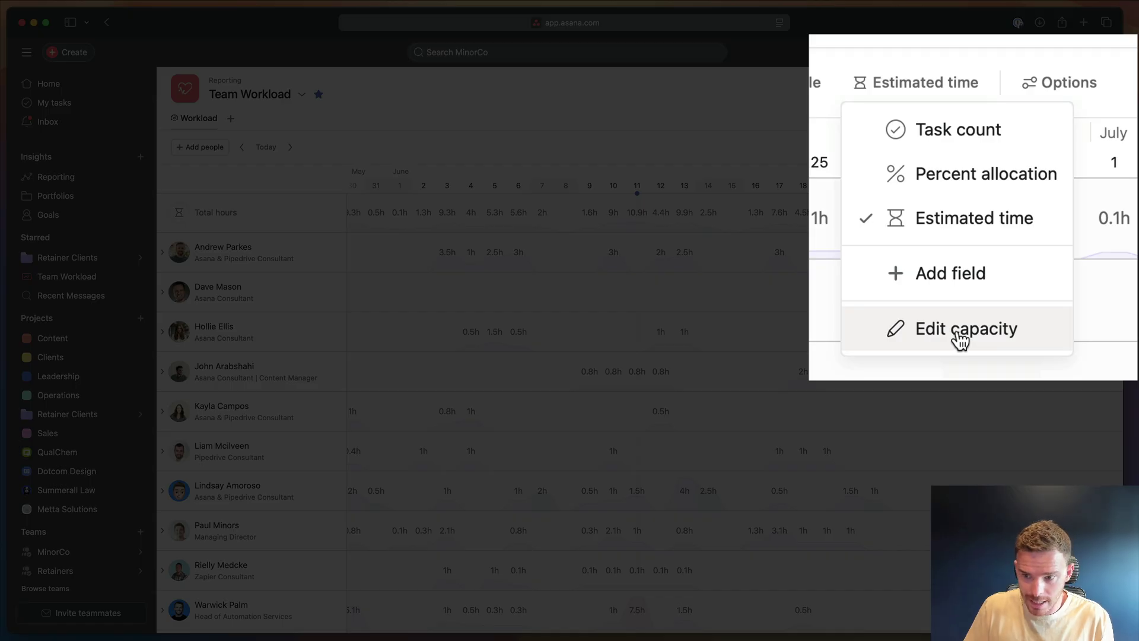
click(1028, 267)
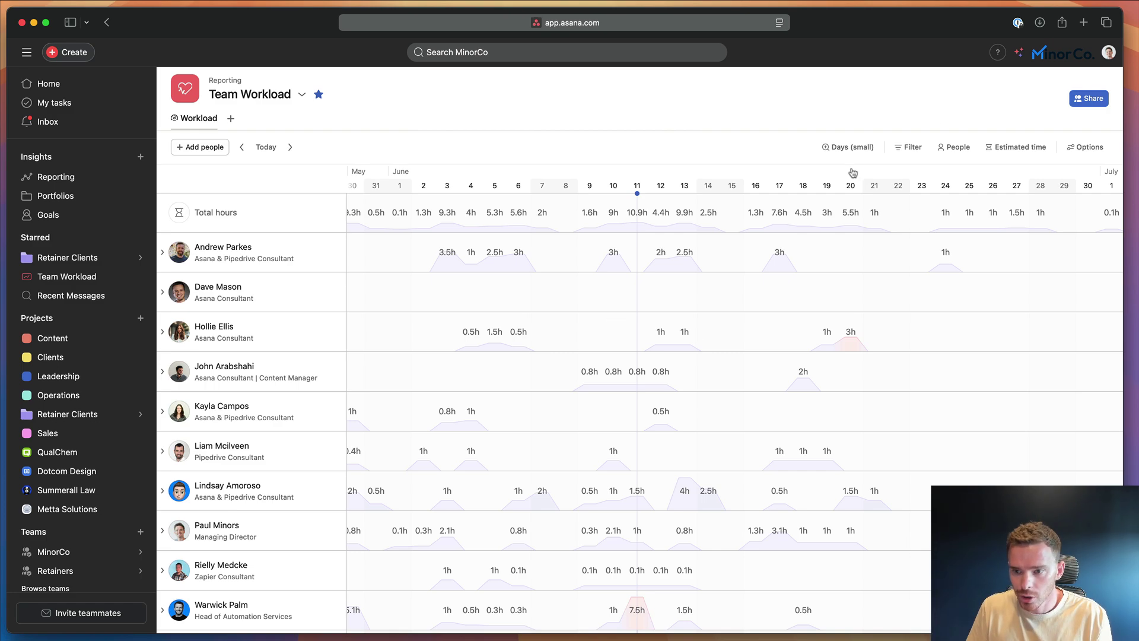
click(1018, 146)
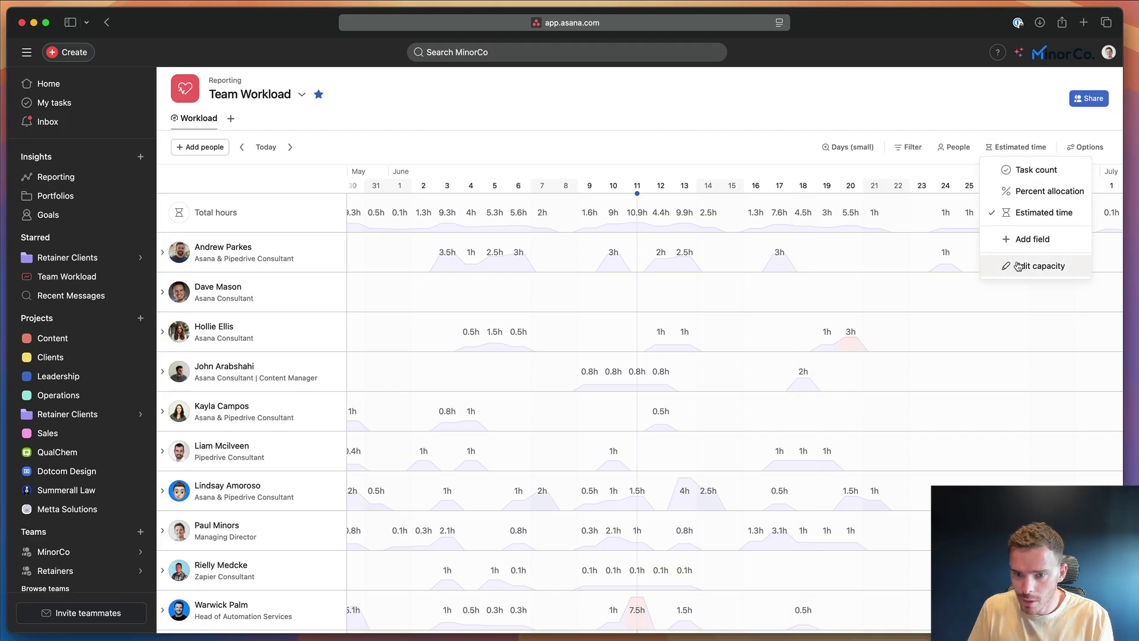
click(1018, 265)
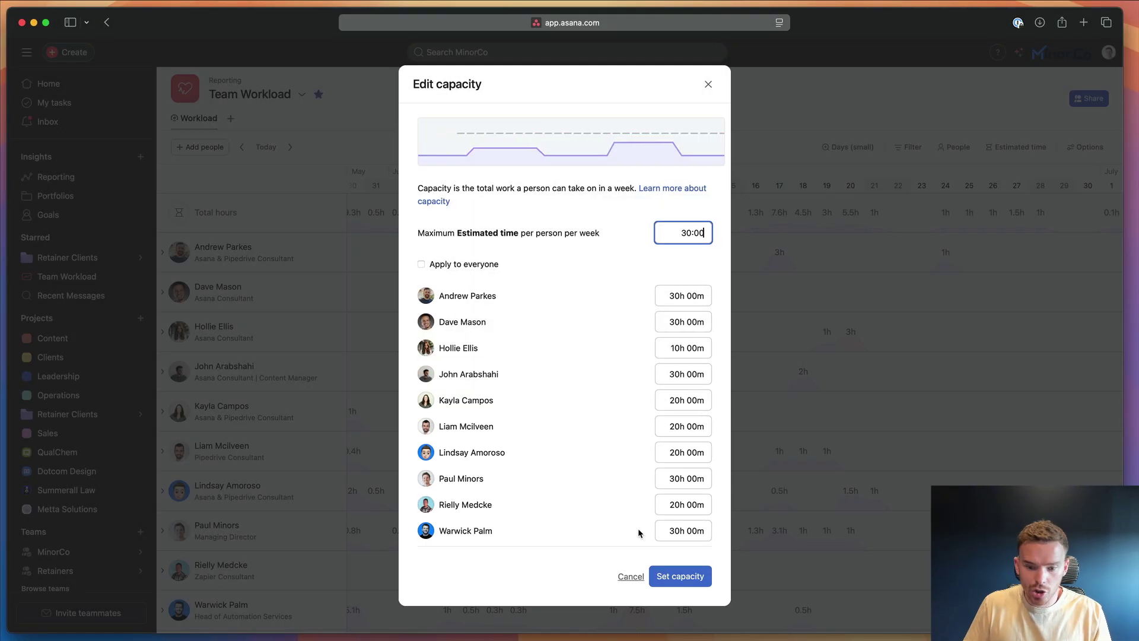
click(680, 477)
click(609, 478)
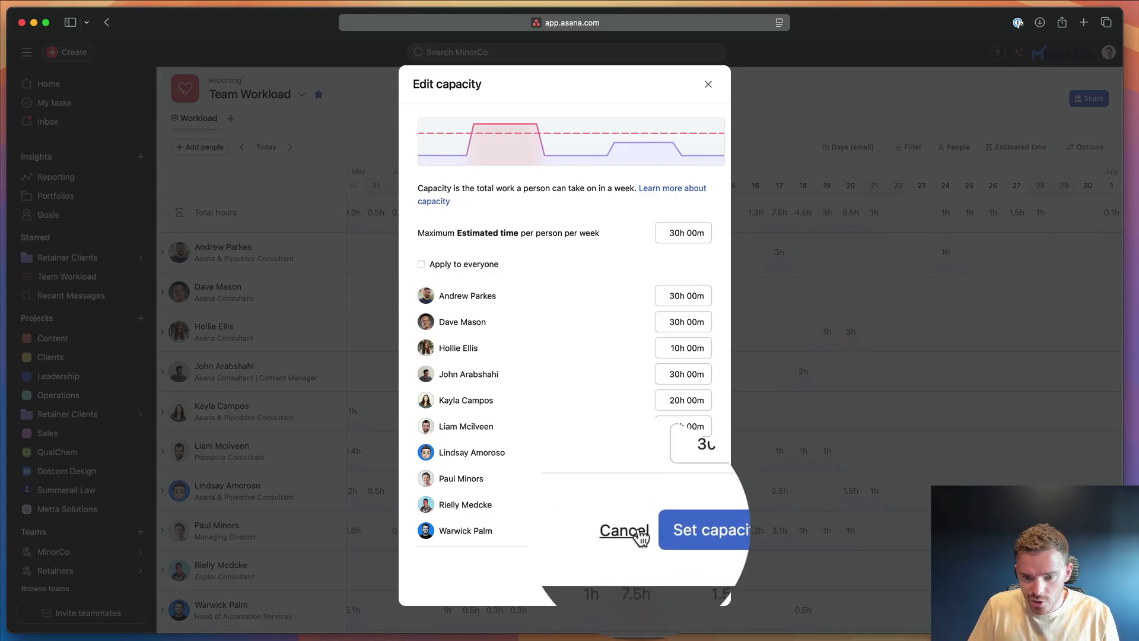
click(631, 576)
click(1003, 149)
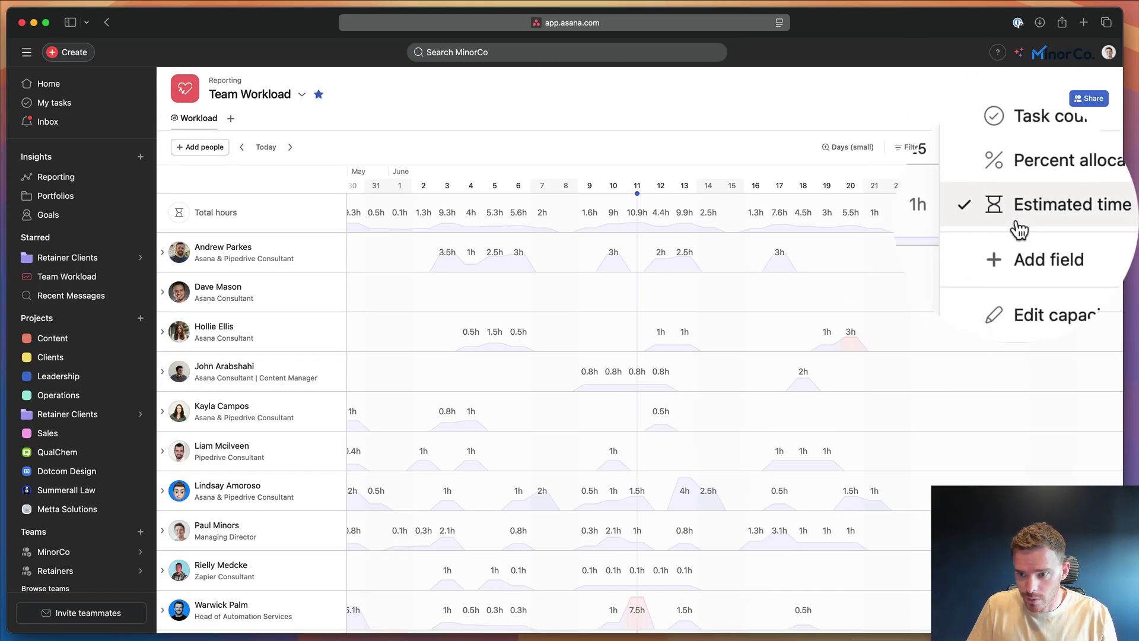
click(738, 160)
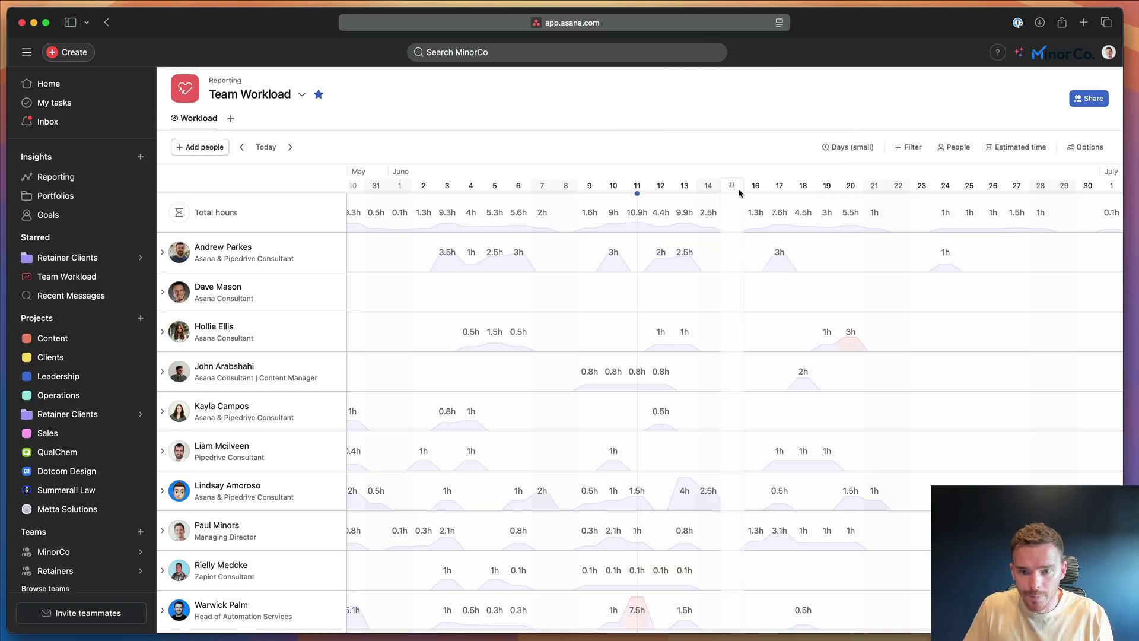
Check the 12–13 Jun details, expand the top member's row, and open a Follow Up task.
mouse_move(653, 267)
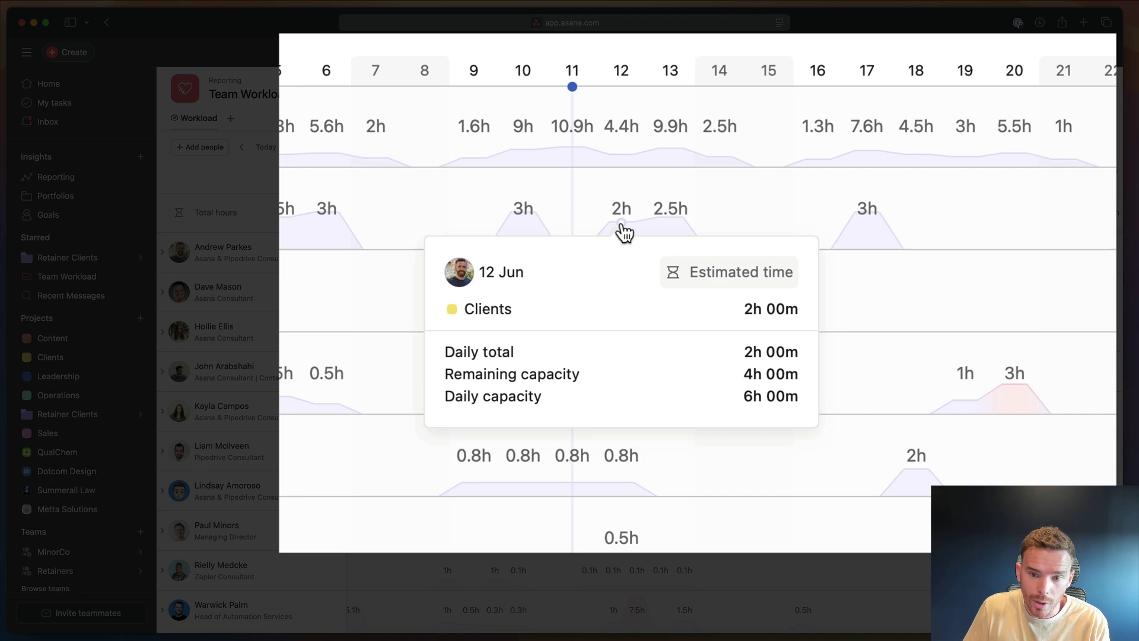
mouse_move(656, 224)
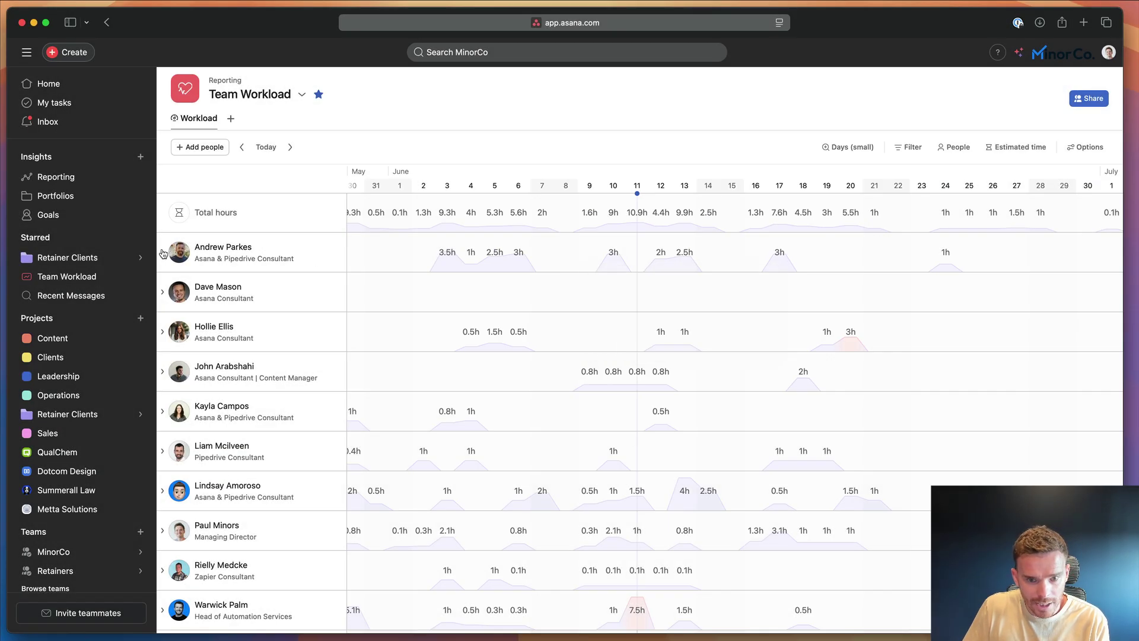
click(163, 254)
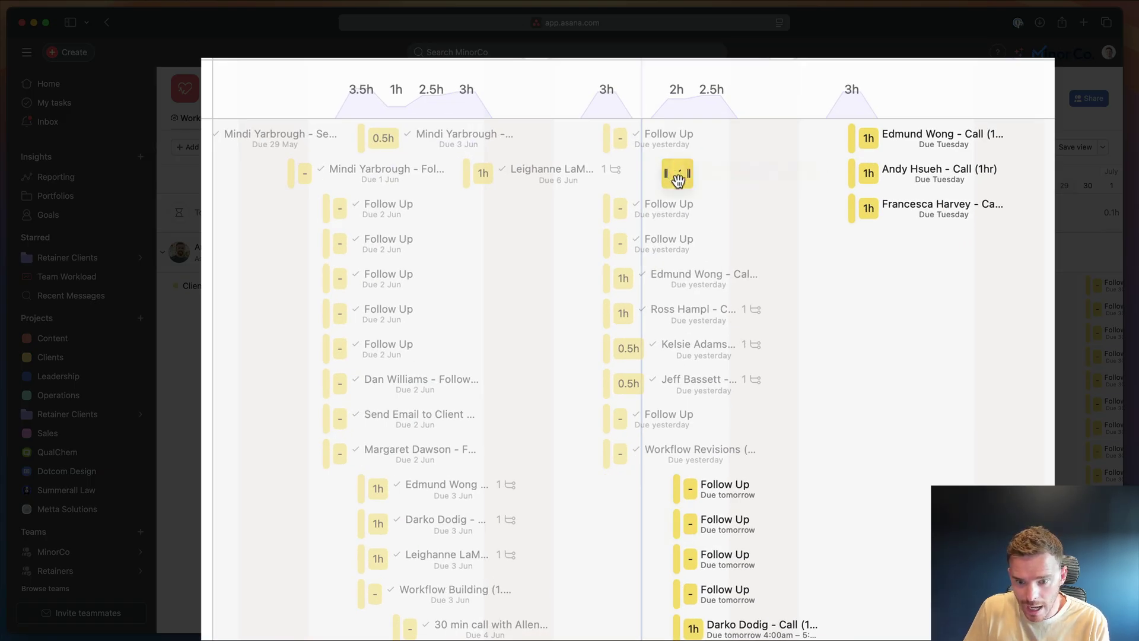
scroll(692, 216, down, 2)
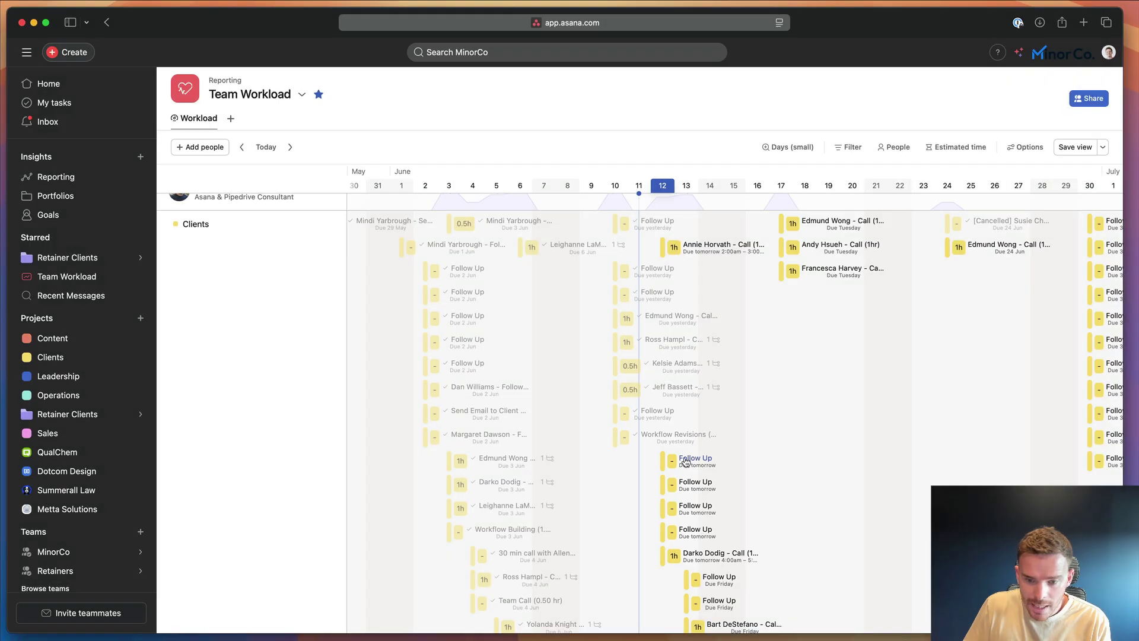
click(685, 461)
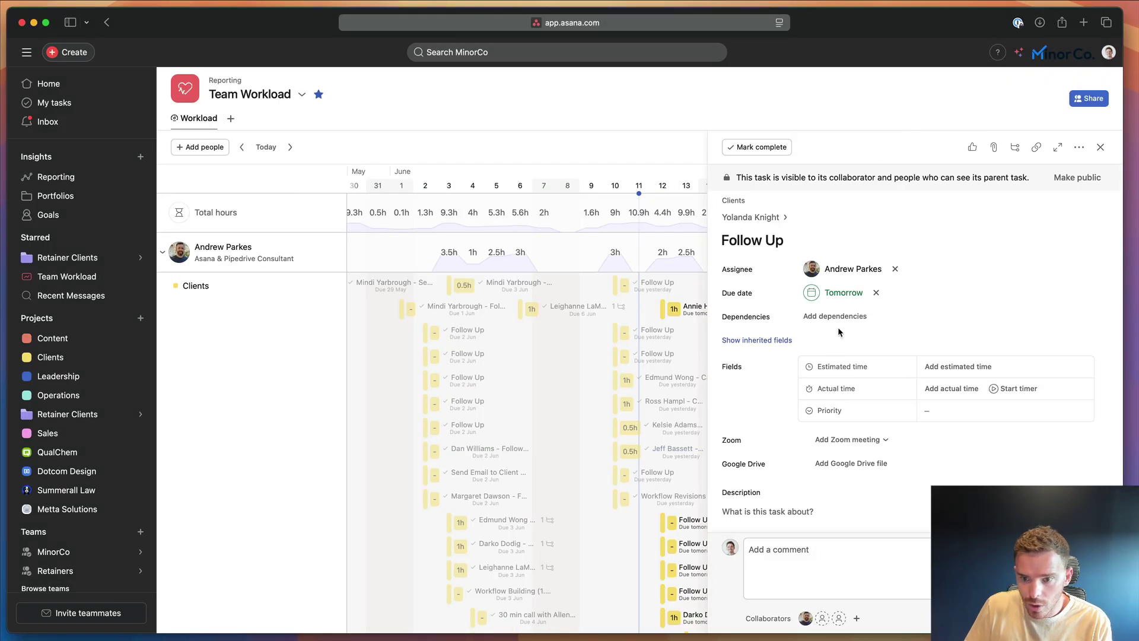
Close the Follow Up task details and collapse the team member's task rows.
click(1100, 148)
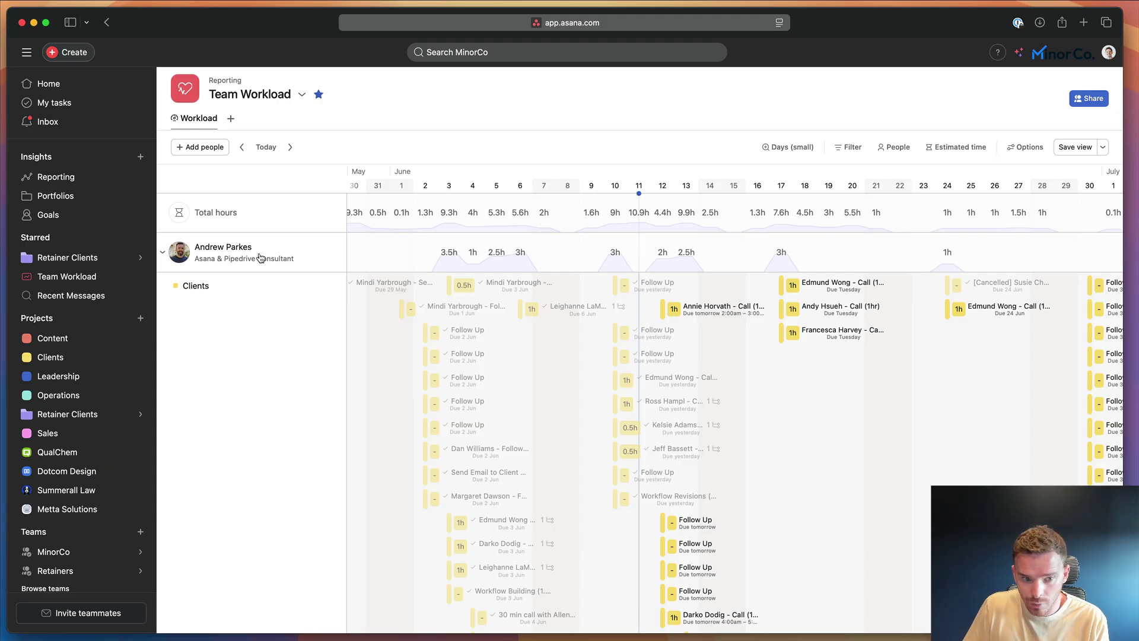
click(164, 251)
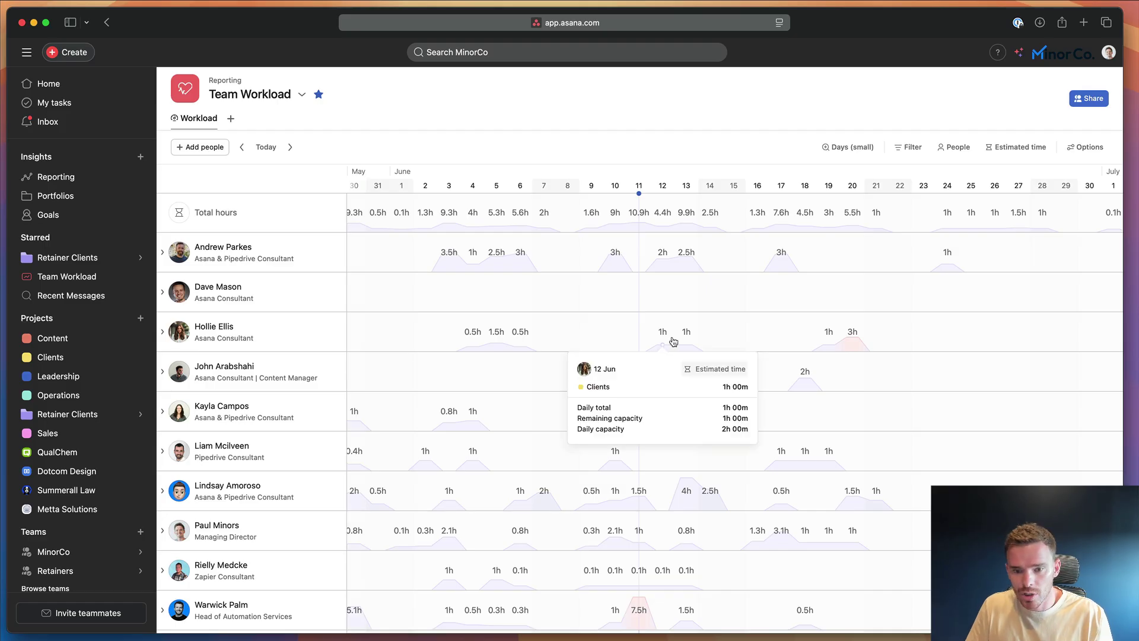
Open the top Clients task and view its Call (1hr) subtask estimated at 1h 00m.
click(51, 358)
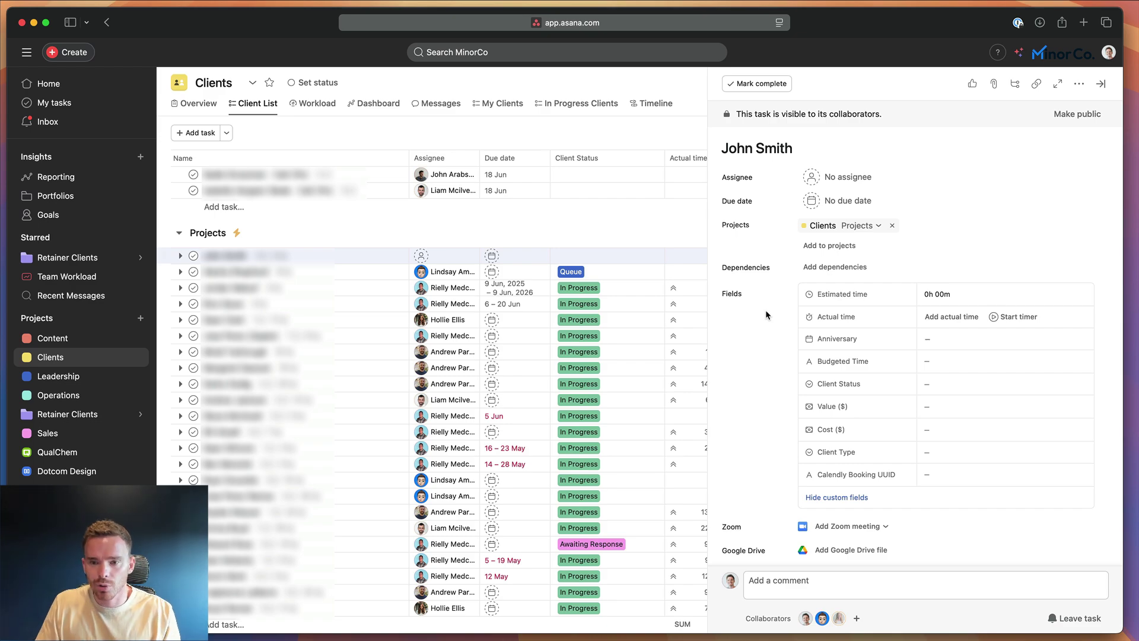
scroll(874, 258, down, 2)
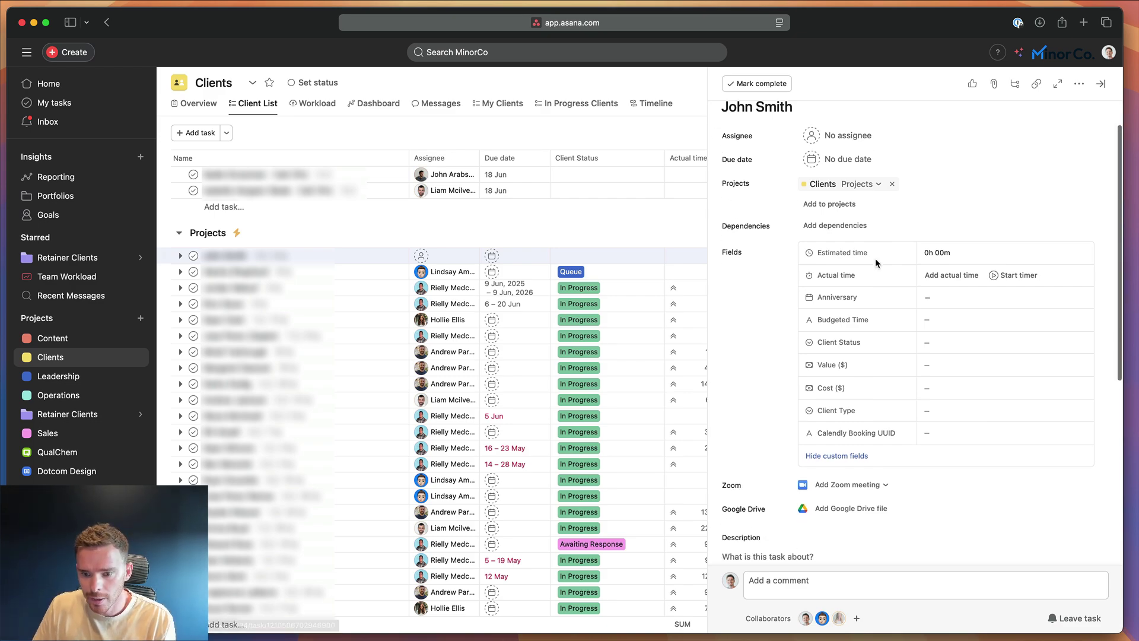
scroll(875, 258, down, 10)
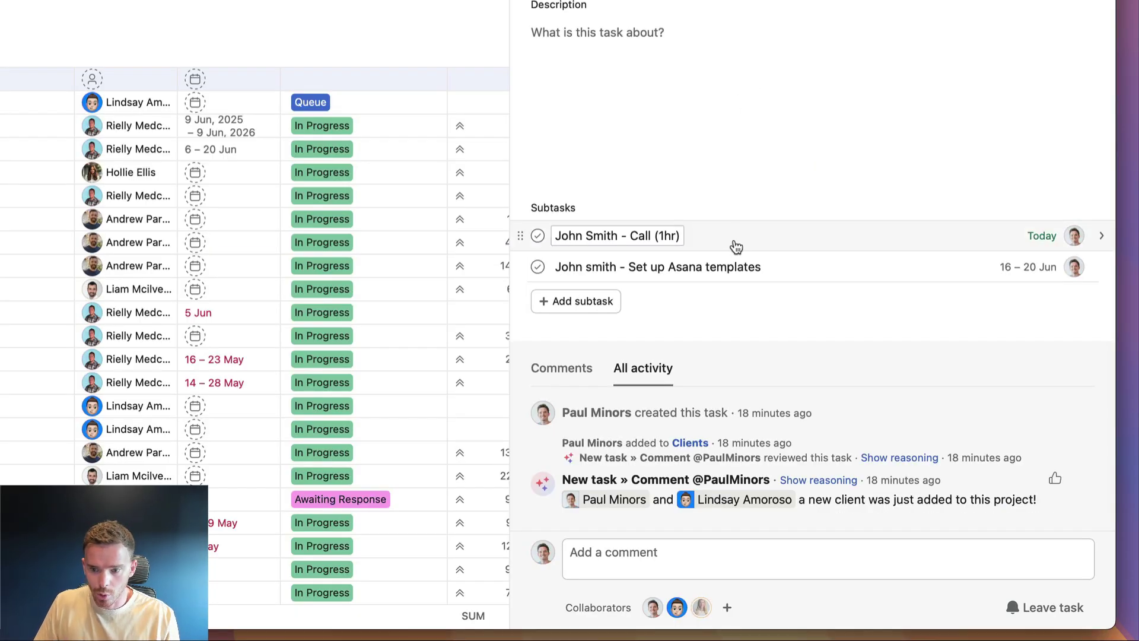
click(783, 246)
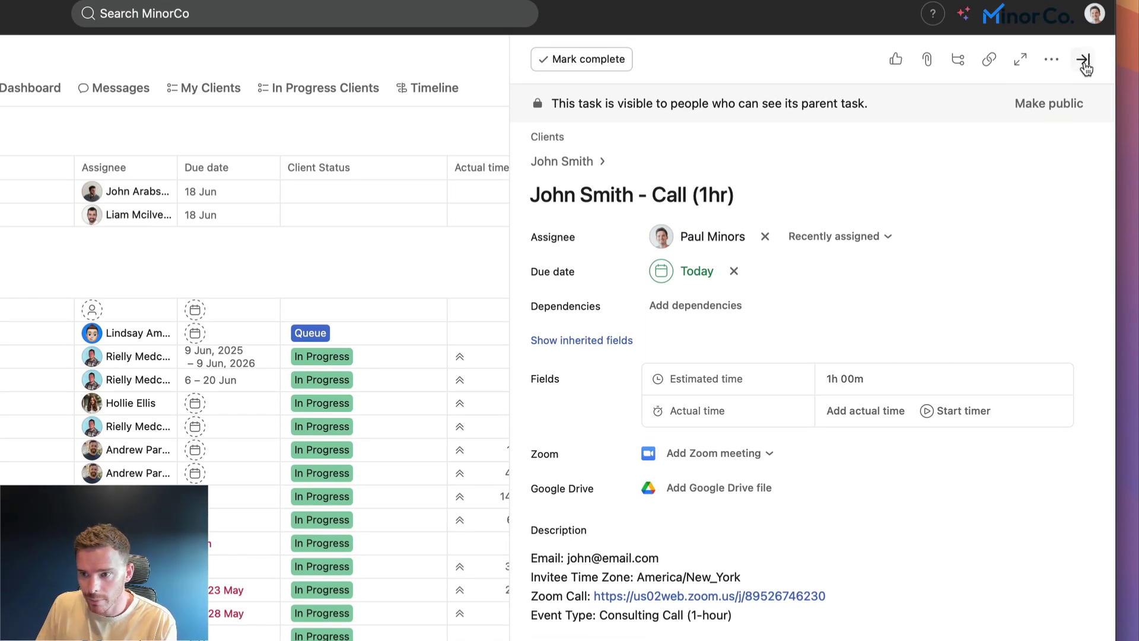
click(1083, 59)
Review the Clients project's custom fields, then reopen the parent task showing 0h 00m and 6h 00m subtasks.
click(1059, 64)
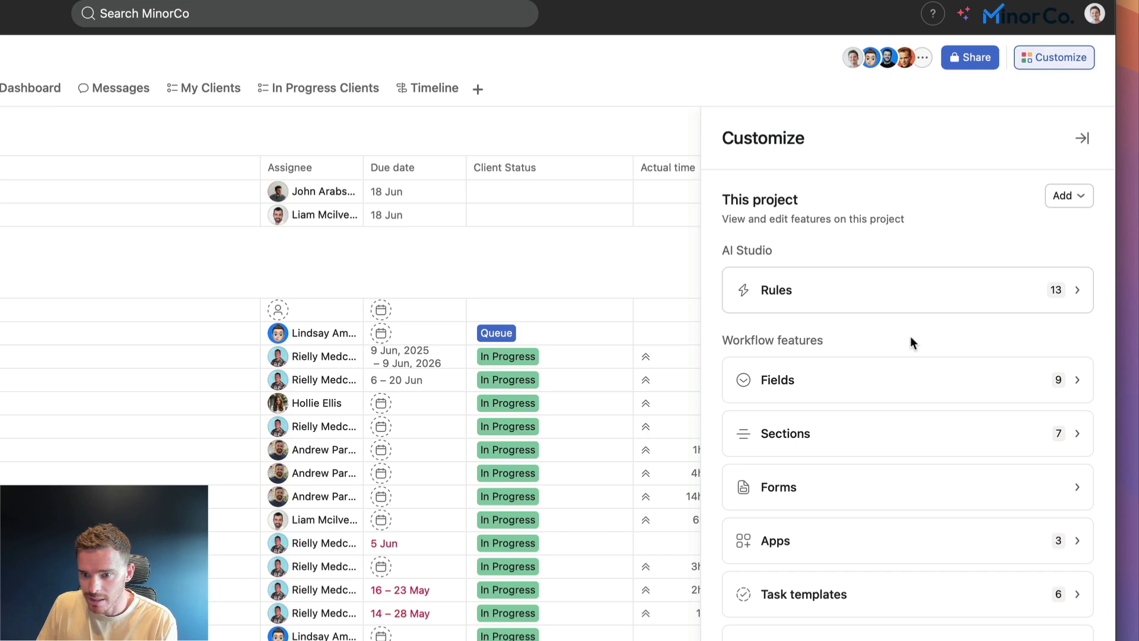
click(904, 386)
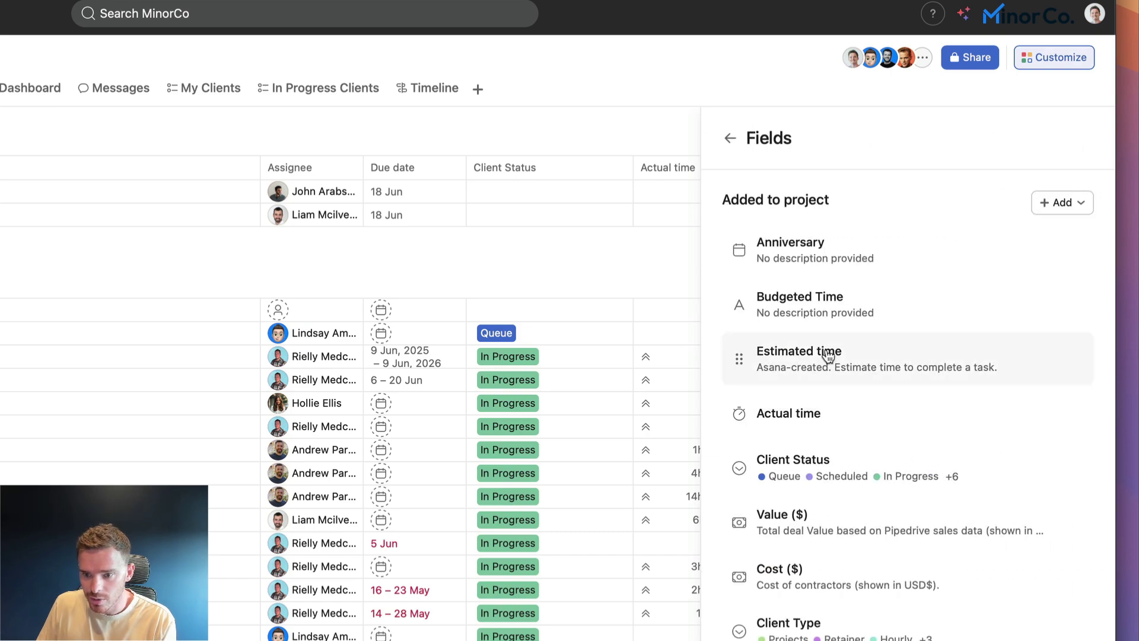
click(731, 141)
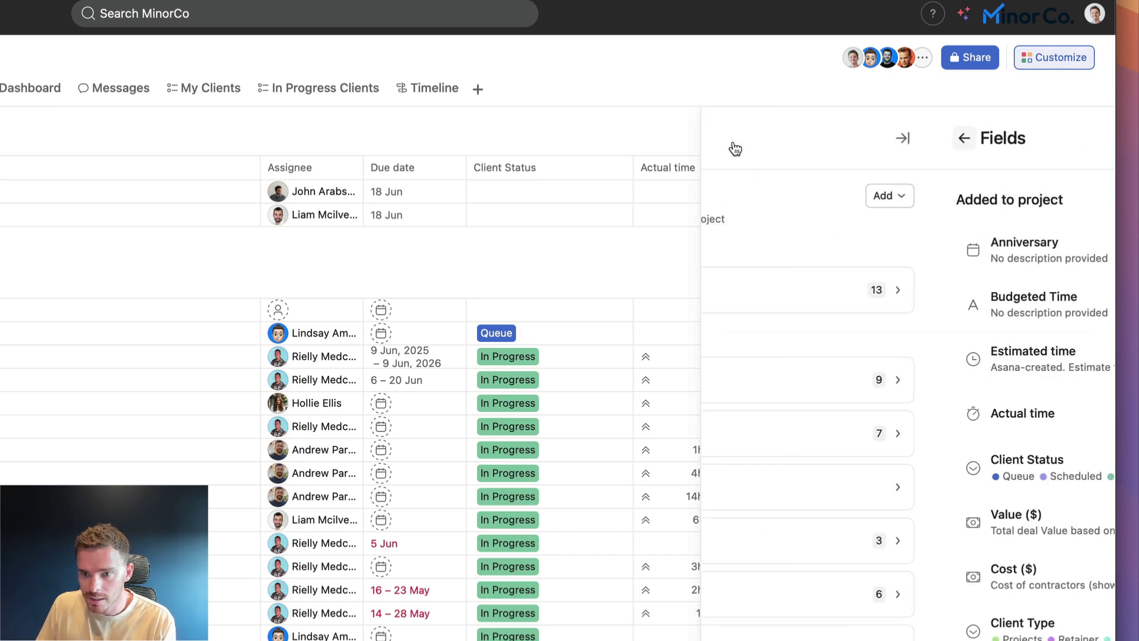
click(1094, 140)
click(178, 313)
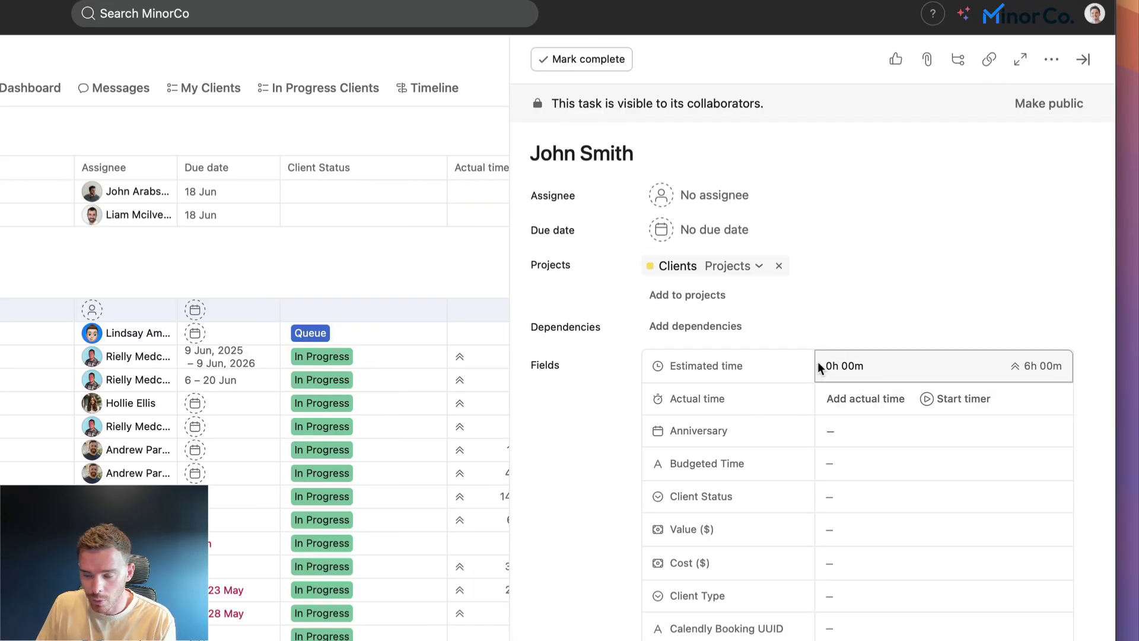
Check the Set up Asana templates subtask's 5h, 16–20 Jun range, then return to Team Workload.
scroll(848, 427, down, 5)
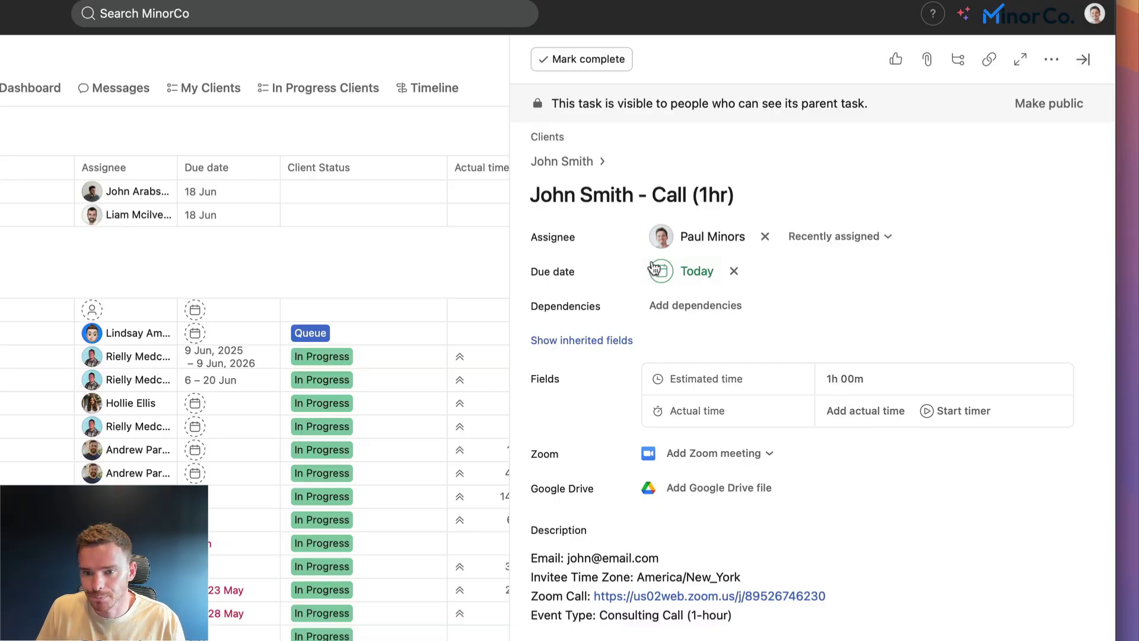
click(543, 161)
scroll(770, 449, down, 8)
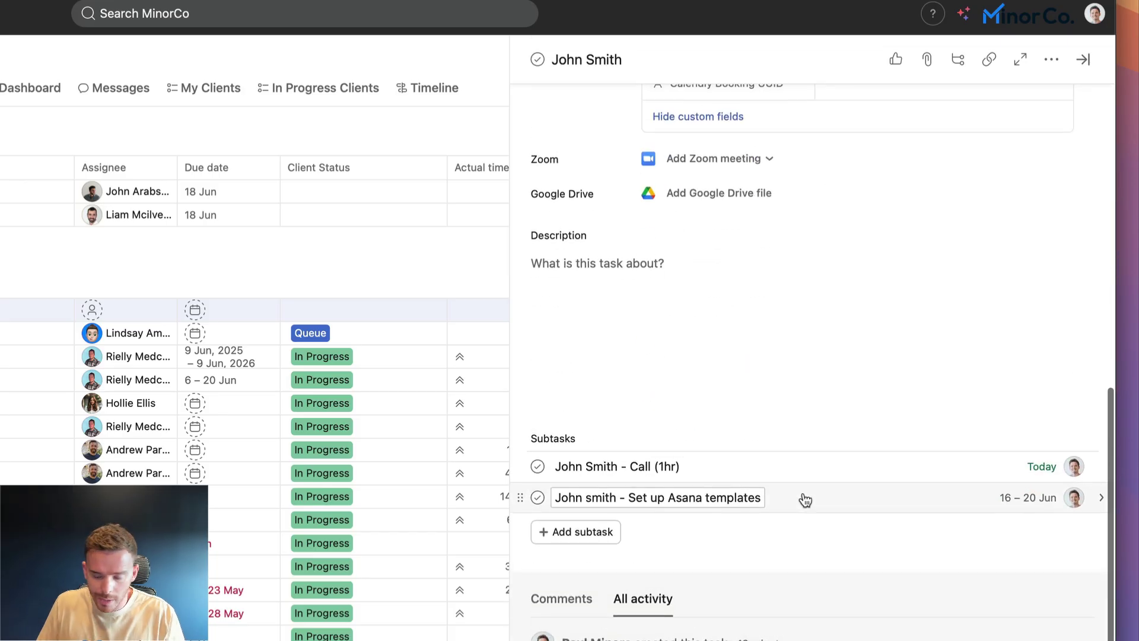
click(797, 501)
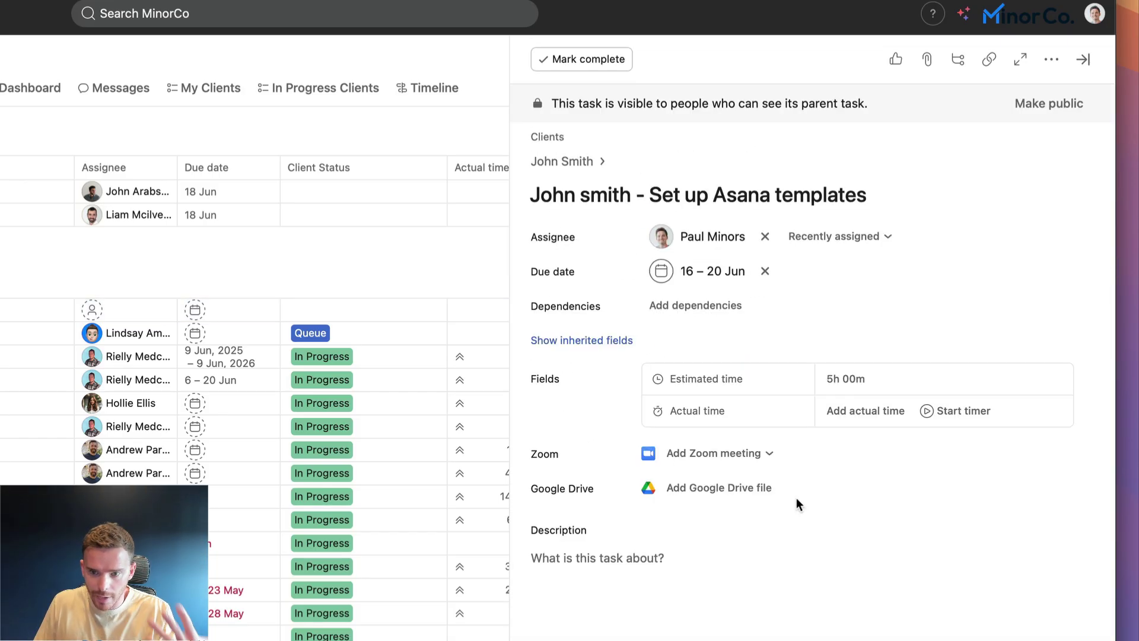
click(728, 280)
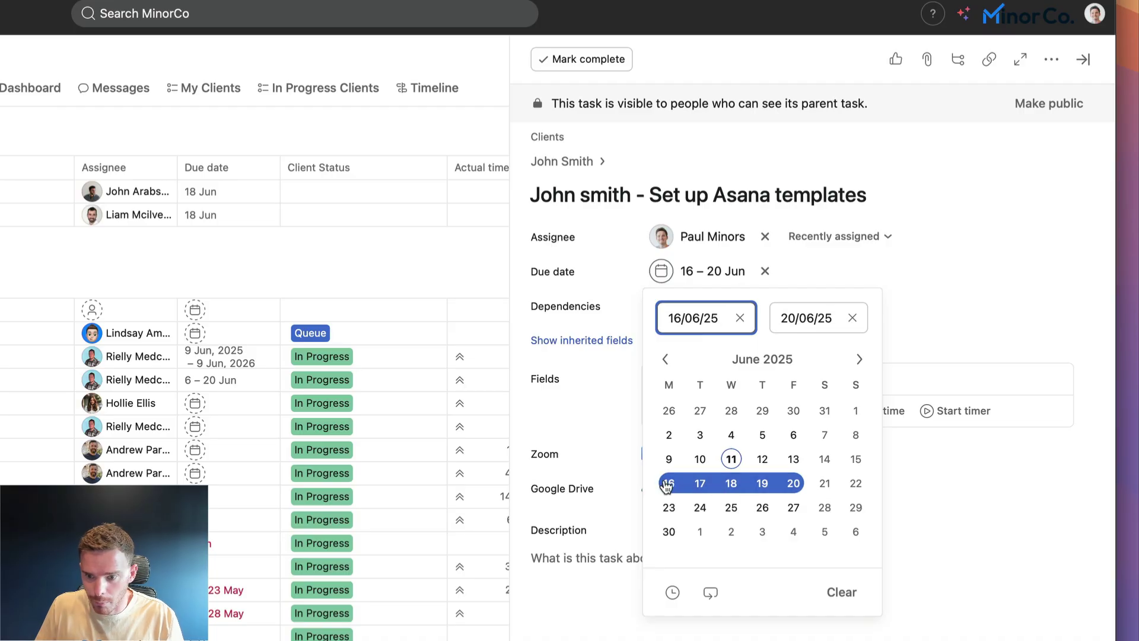
click(885, 439)
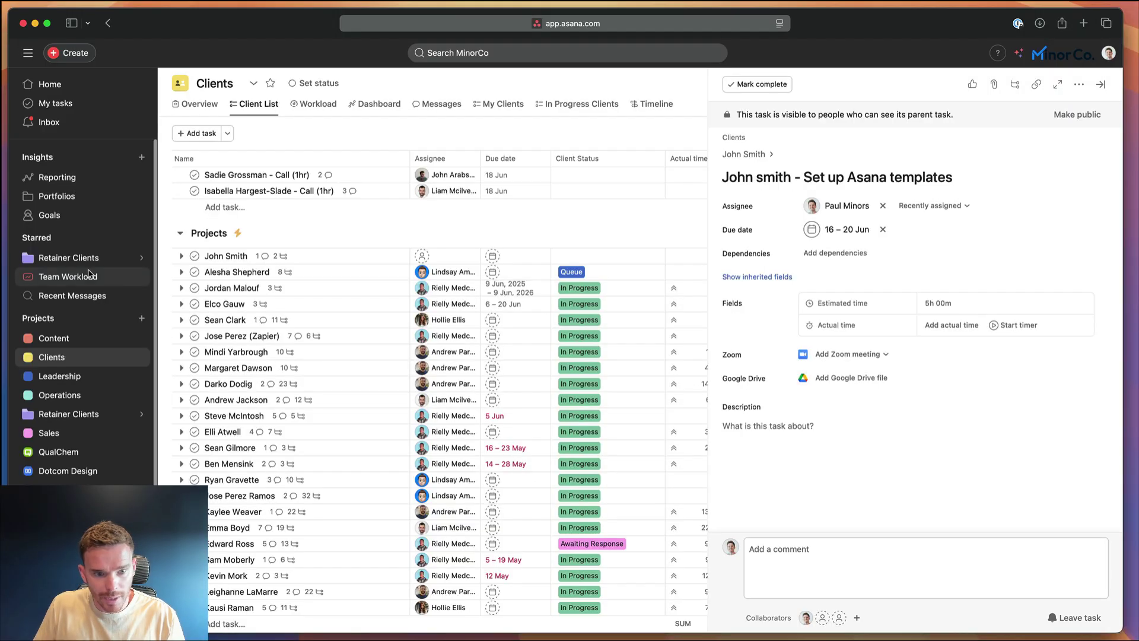
click(70, 276)
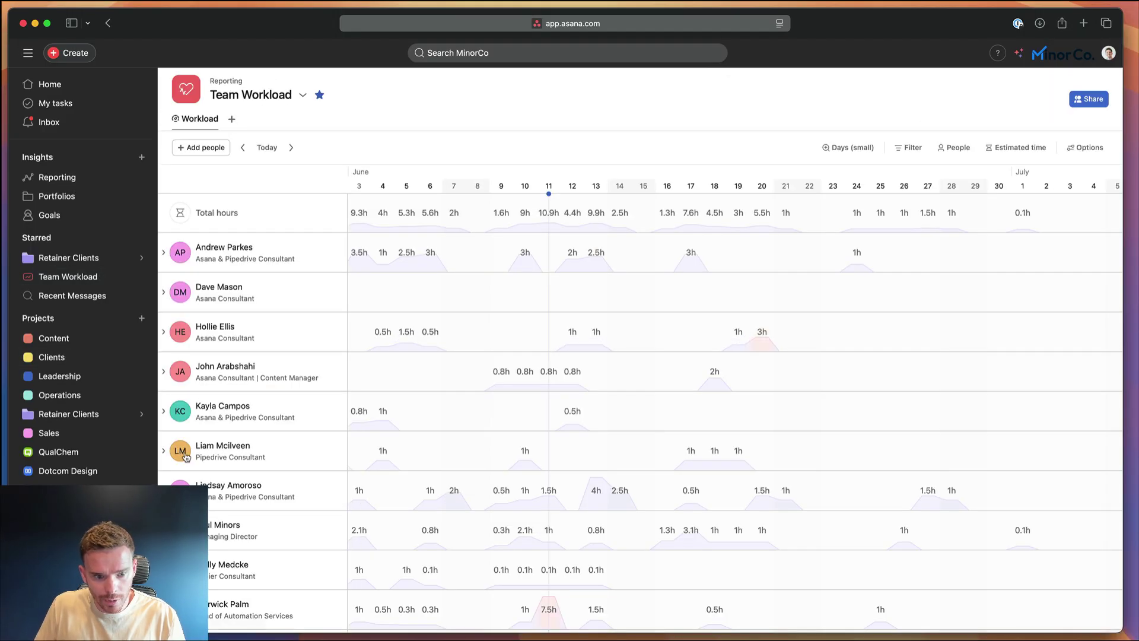
click(272, 522)
scroll(271, 506, down, 3)
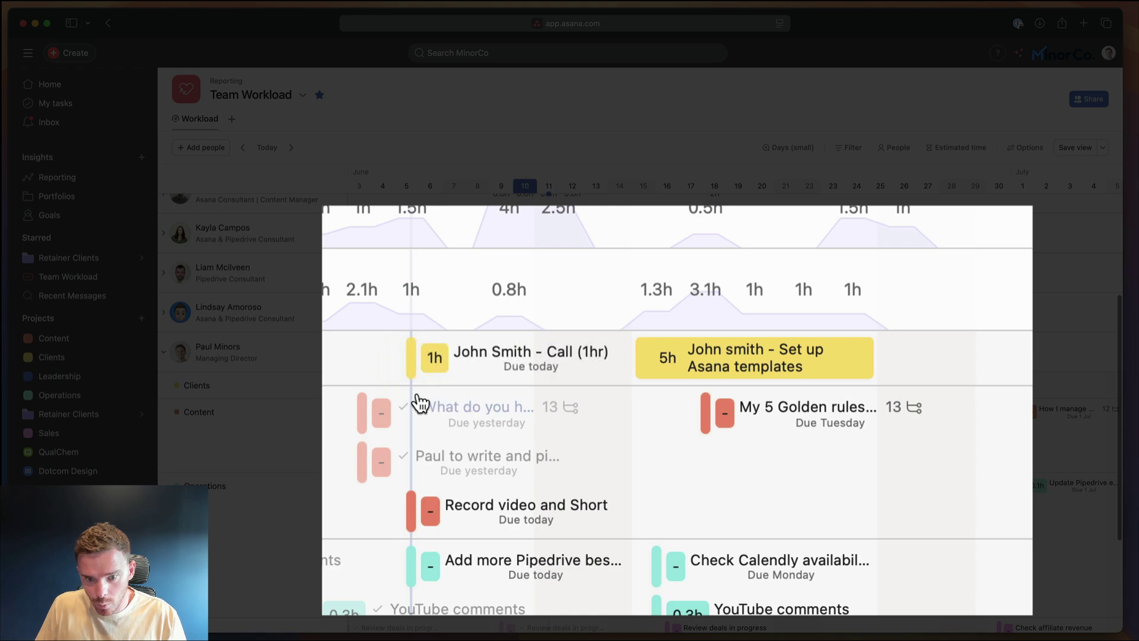
drag(445, 365, 426, 360)
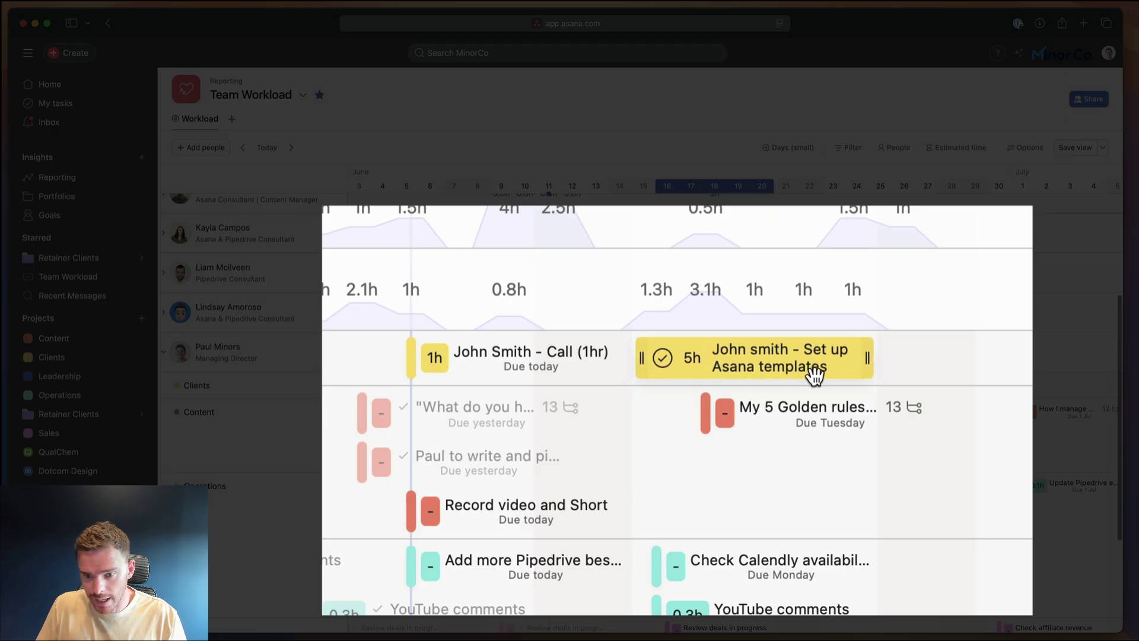
scroll(814, 373, right, 1)
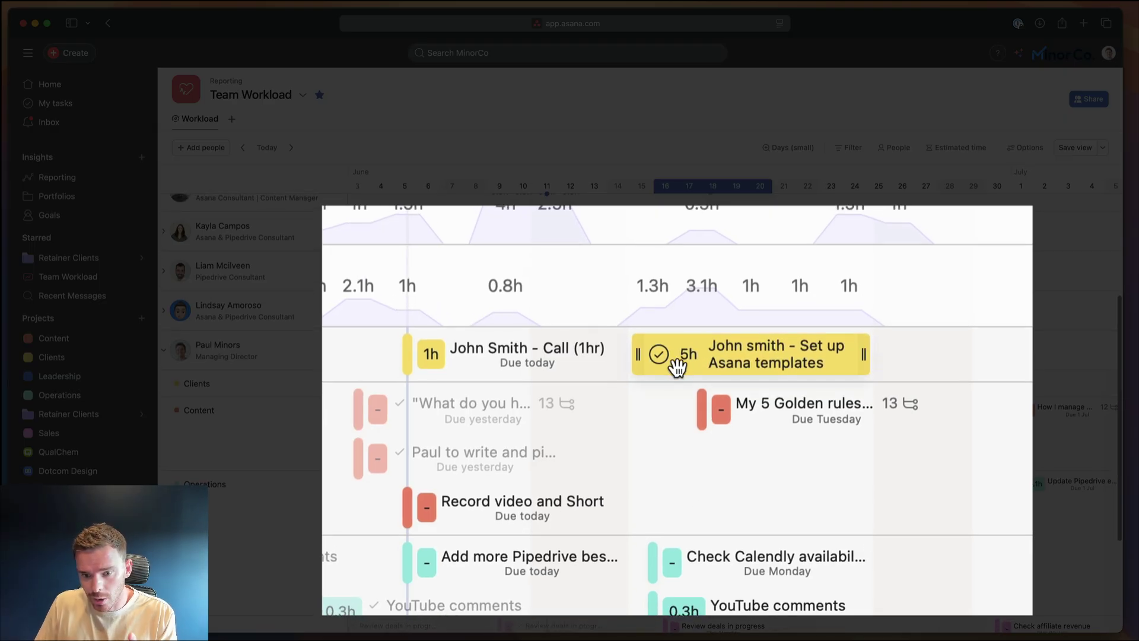
scroll(671, 365, left, 1)
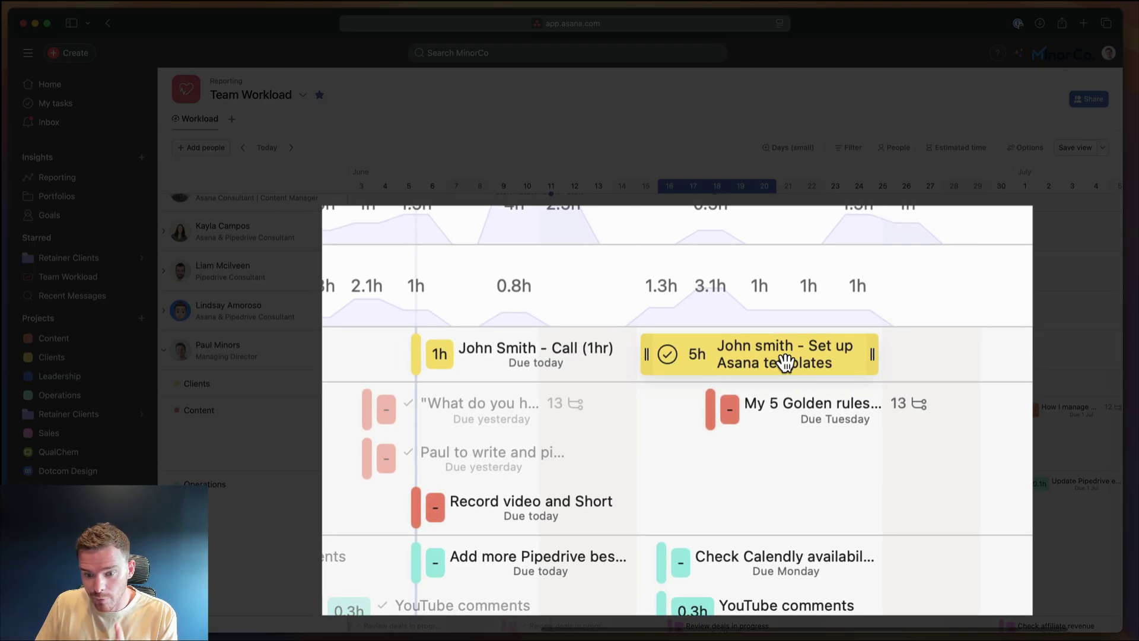
scroll(777, 356, down, 1)
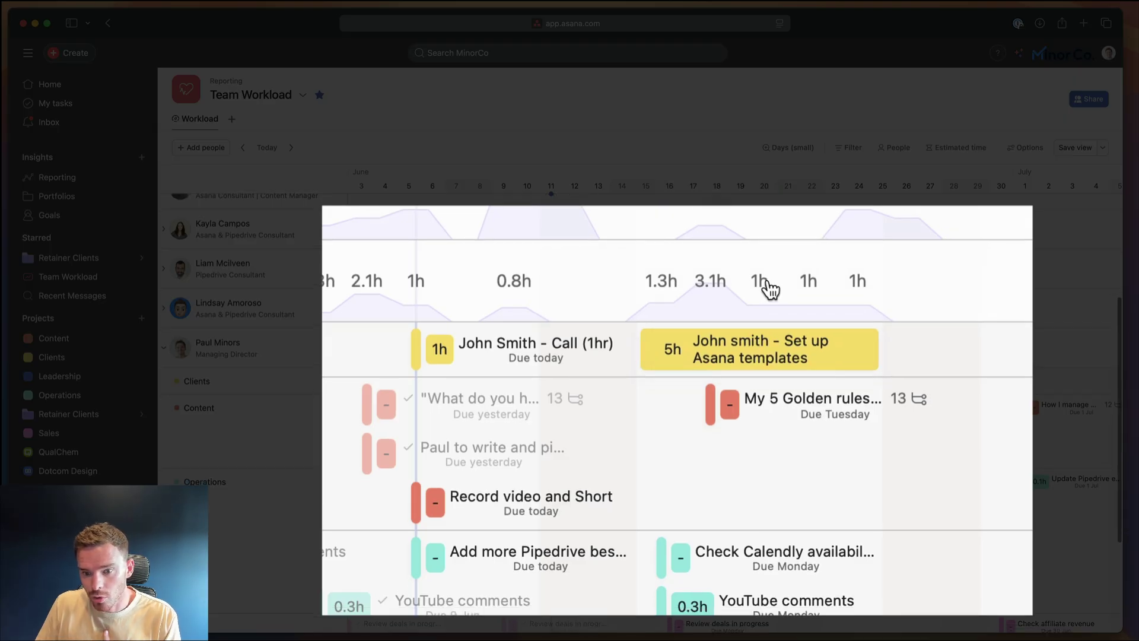
mouse_move(766, 293)
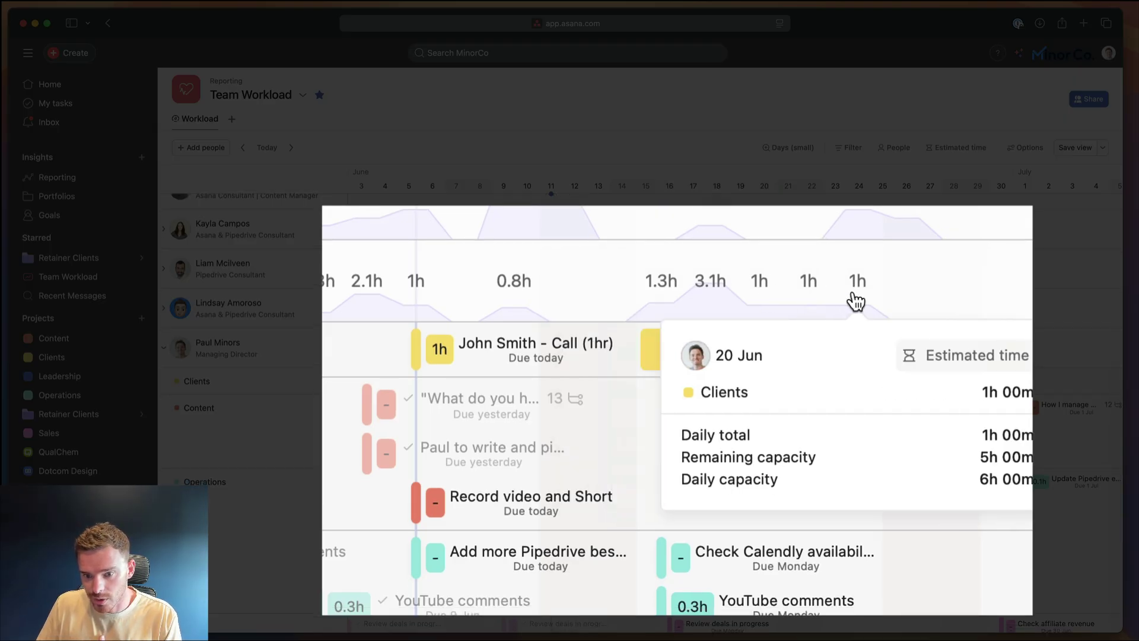
mouse_move(813, 297)
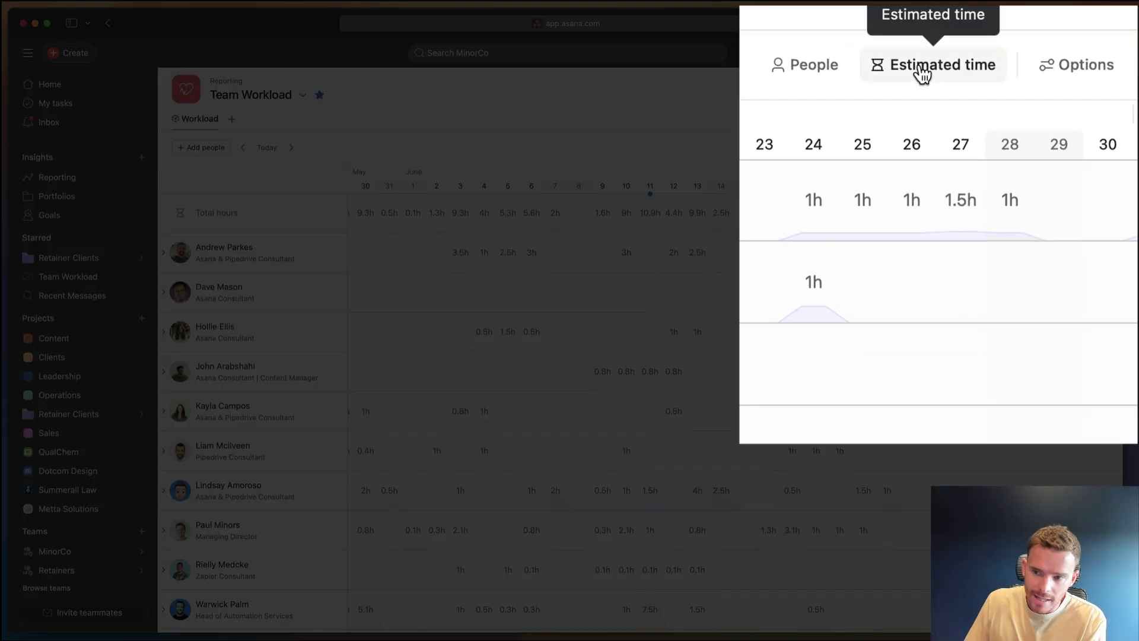
click(1009, 150)
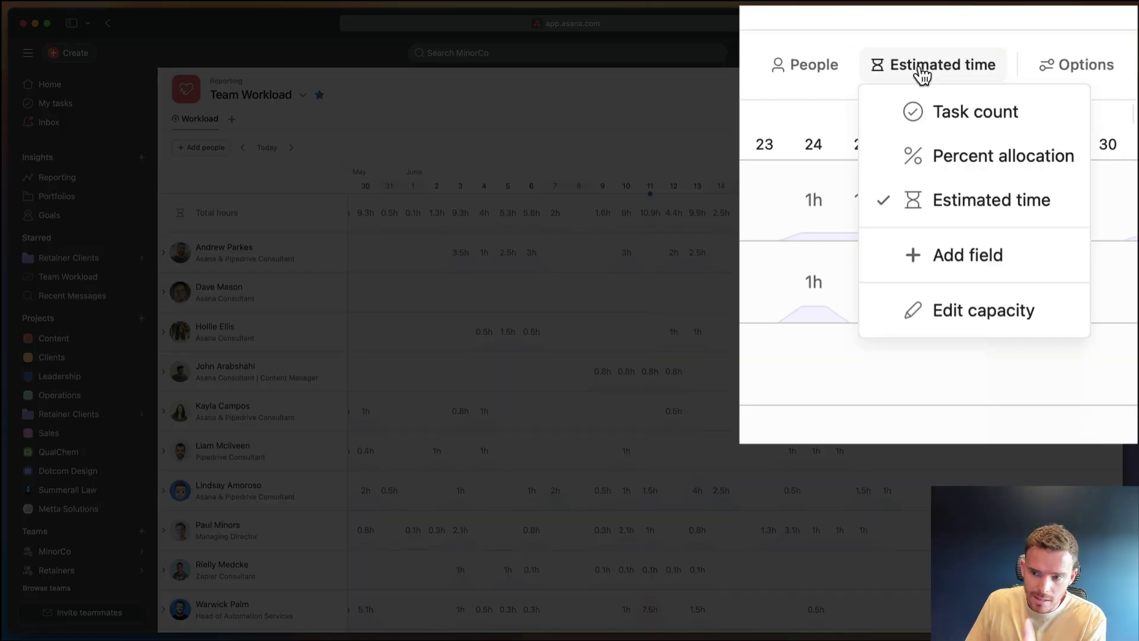
click(933, 218)
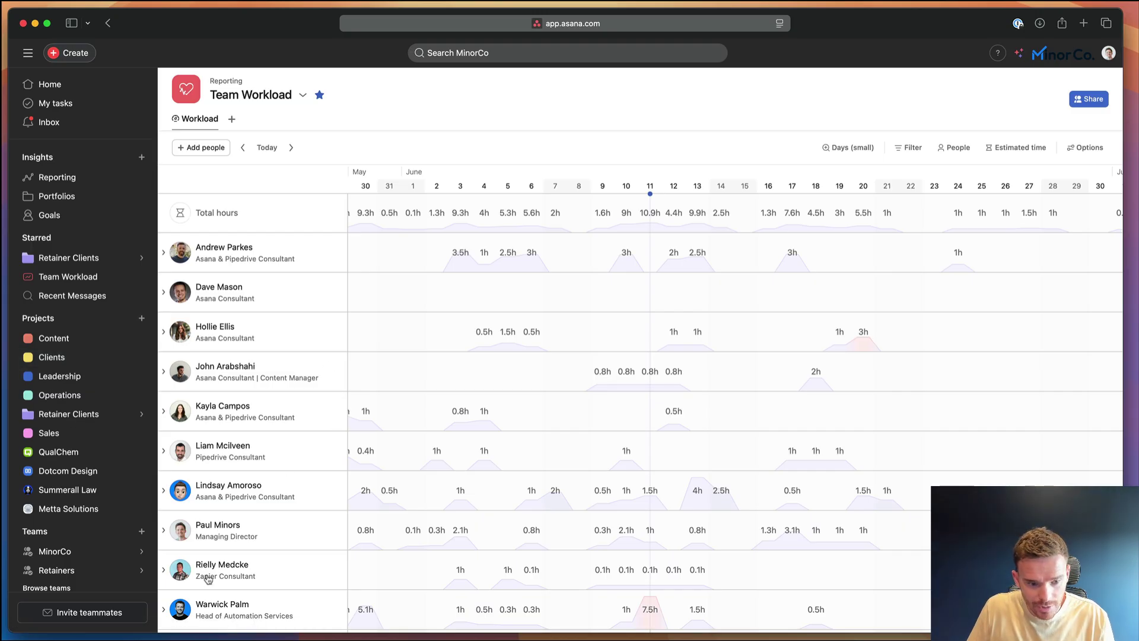
click(164, 610)
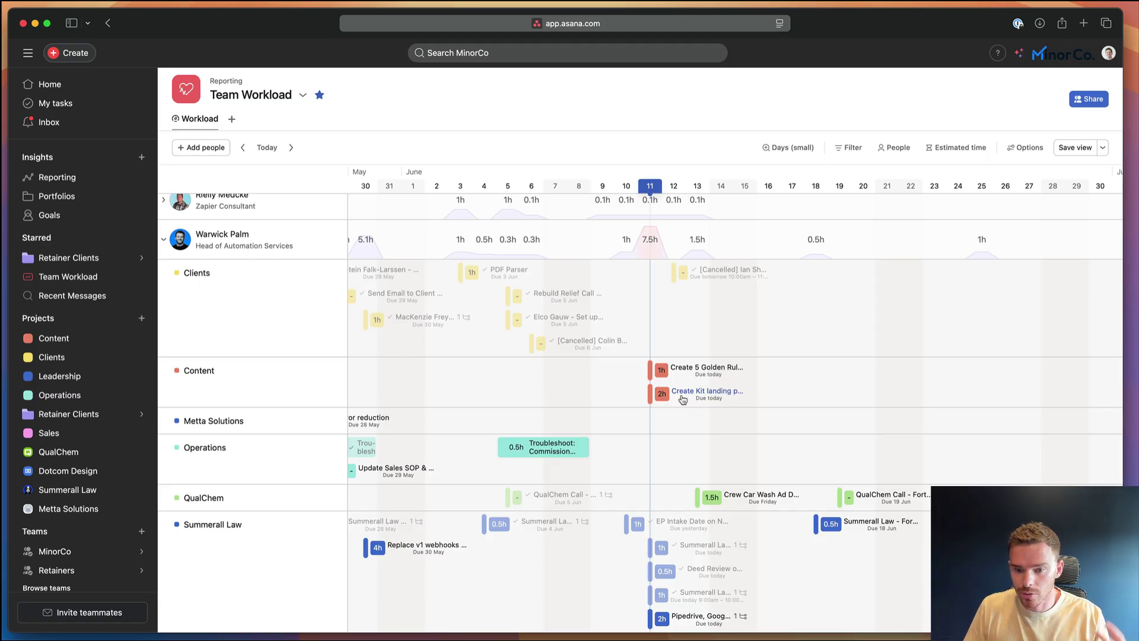
scroll(682, 404, up, 2)
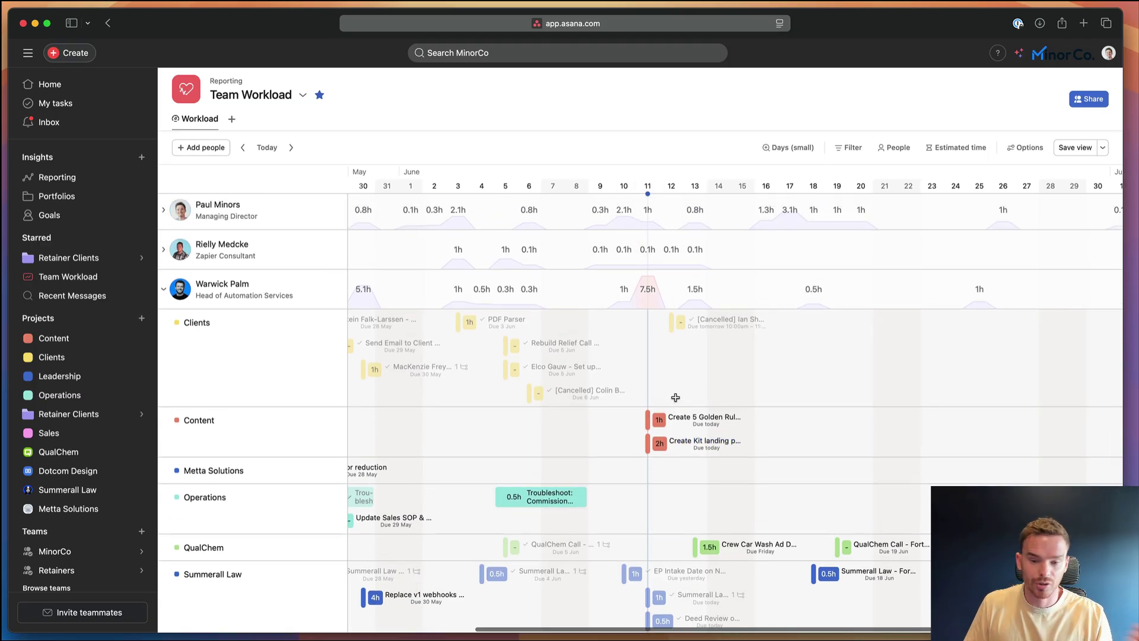
scroll(415, 344, up, 1)
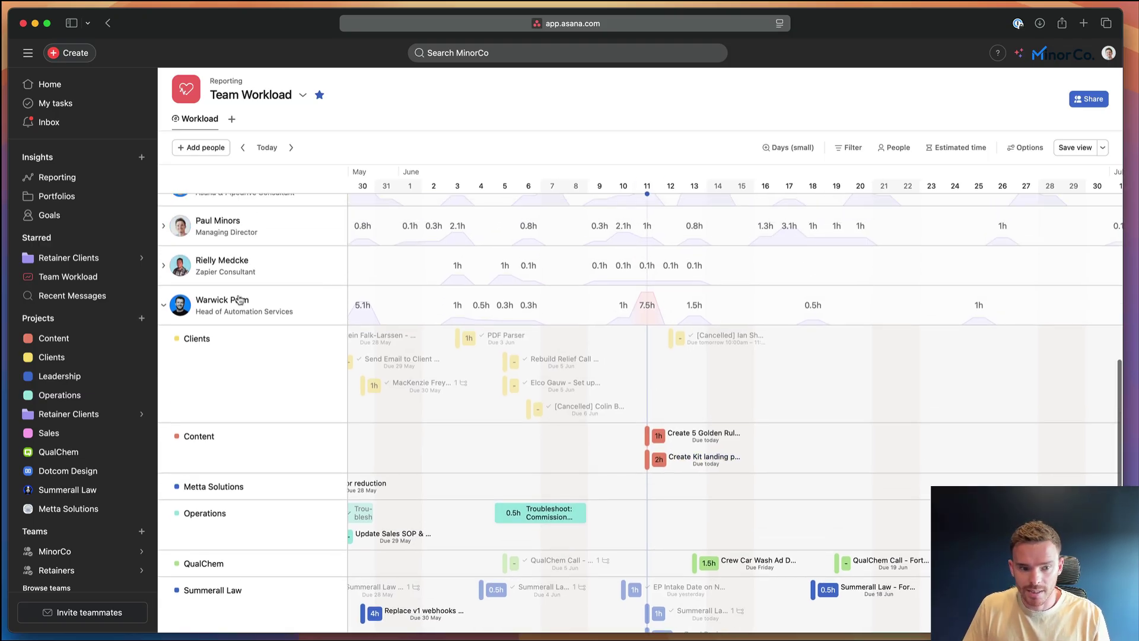
click(164, 306)
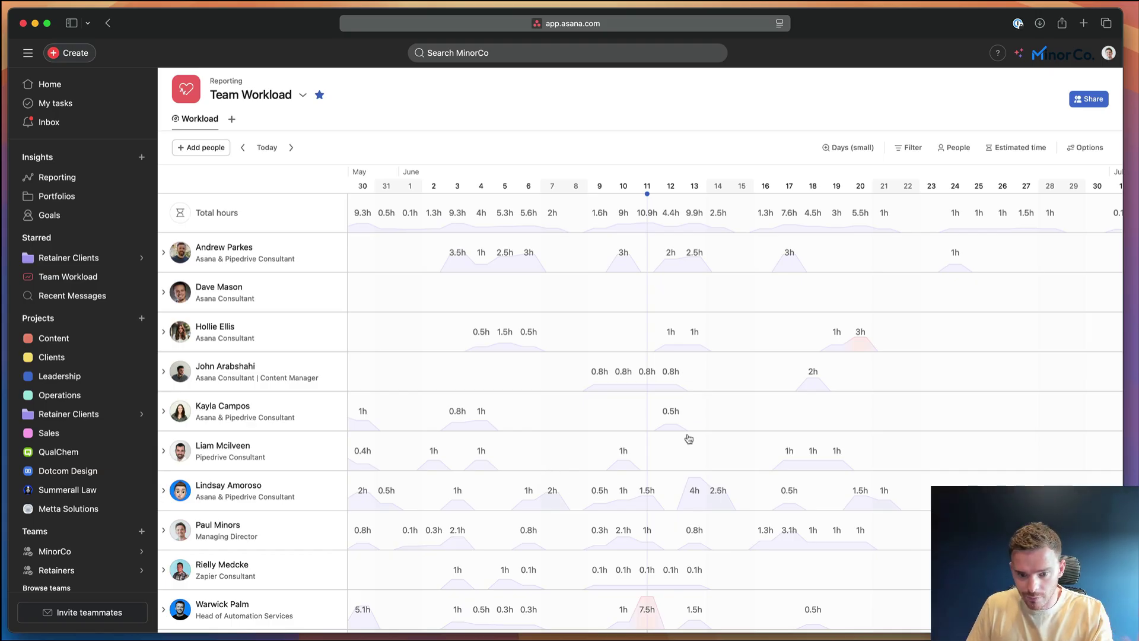
Scroll back to late May and expand the consultant's row behind the red 8h day.
scroll(688, 439, left, 3)
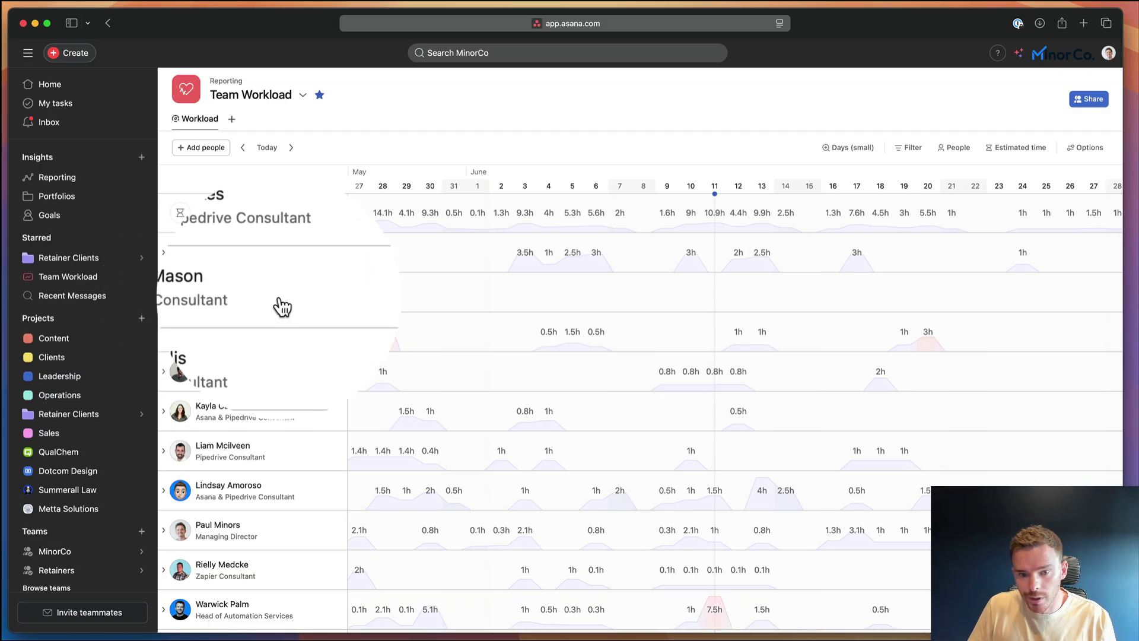
scroll(789, 297, right, 3)
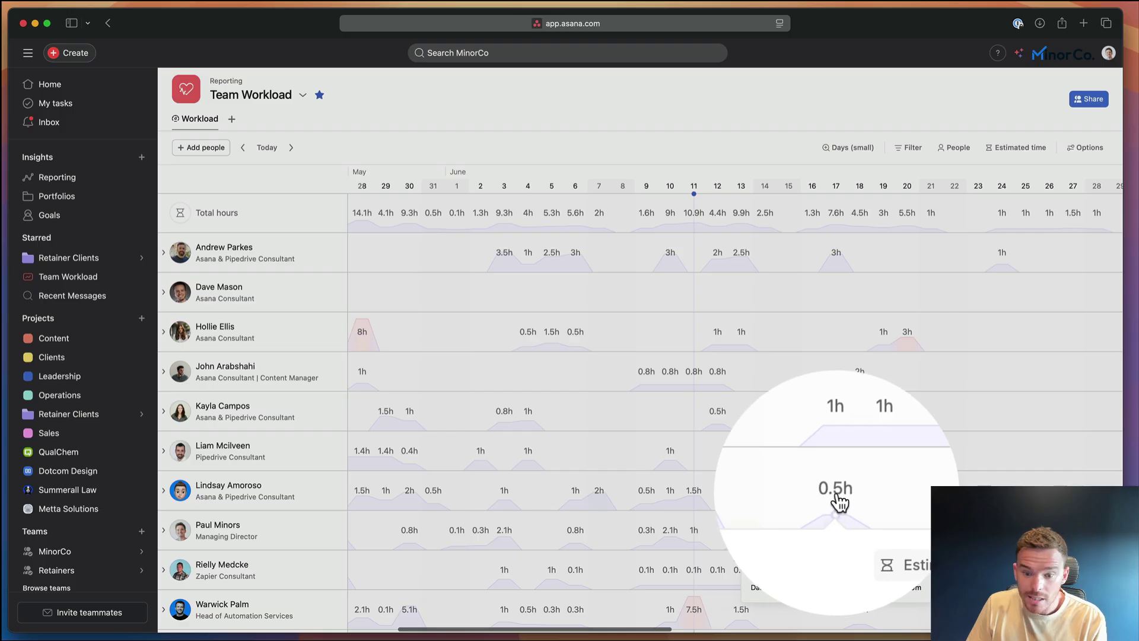
scroll(750, 505, left, 1)
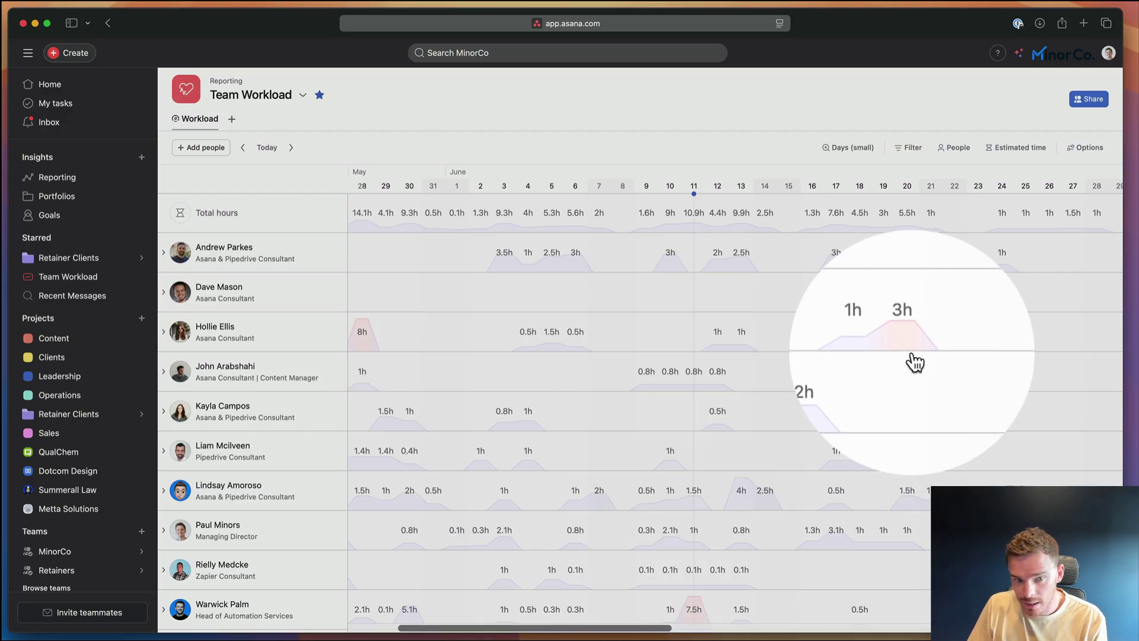
mouse_move(898, 348)
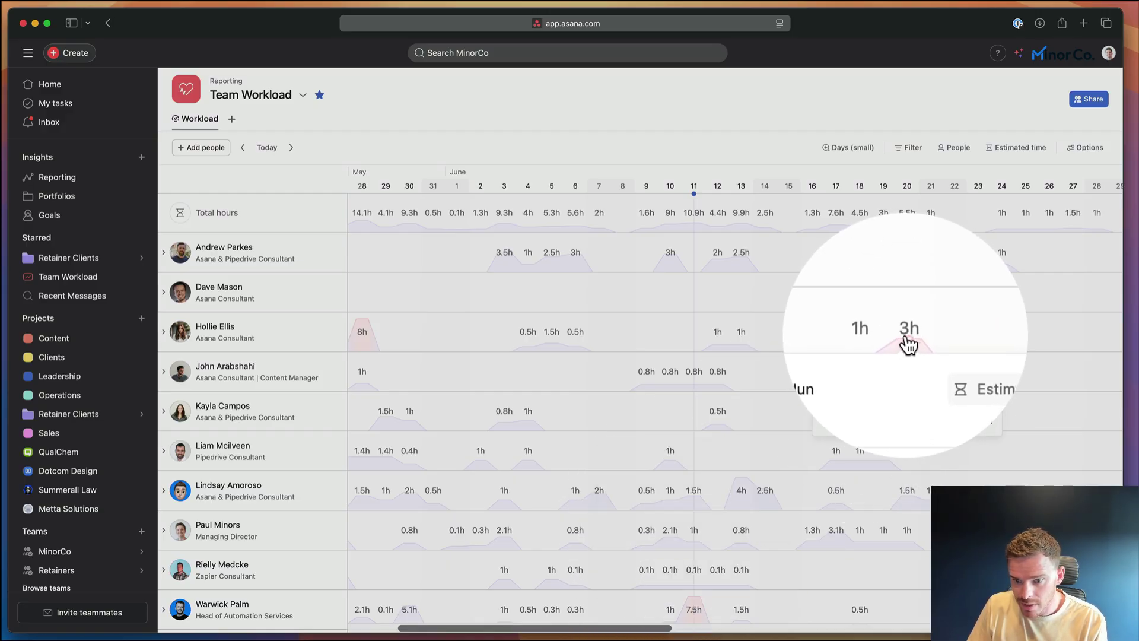
scroll(908, 344, left, 3)
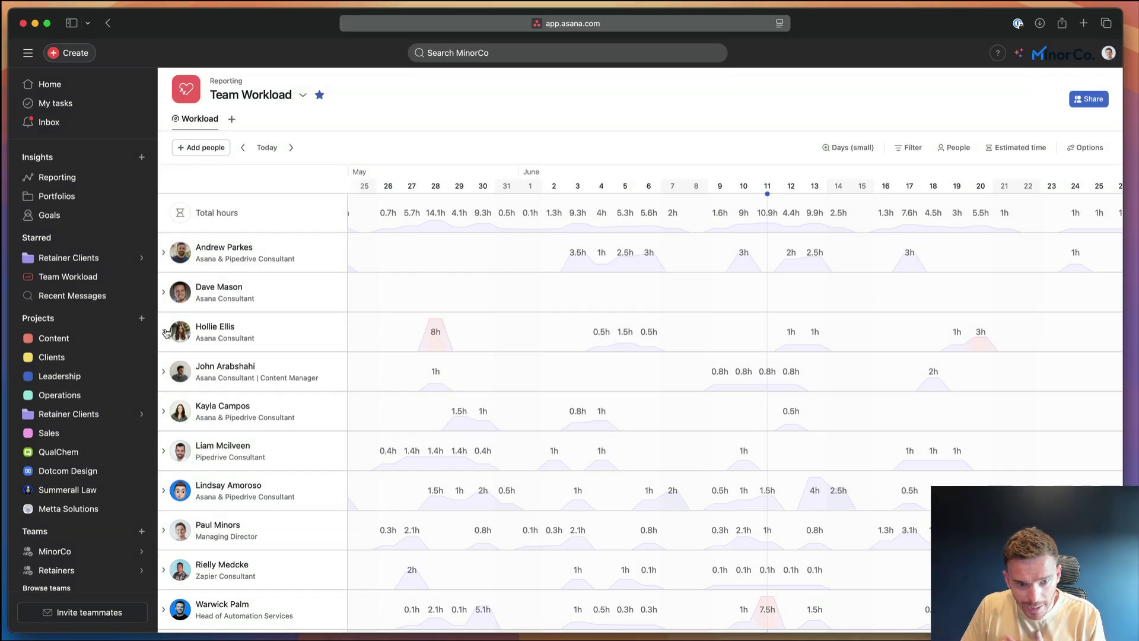
click(164, 332)
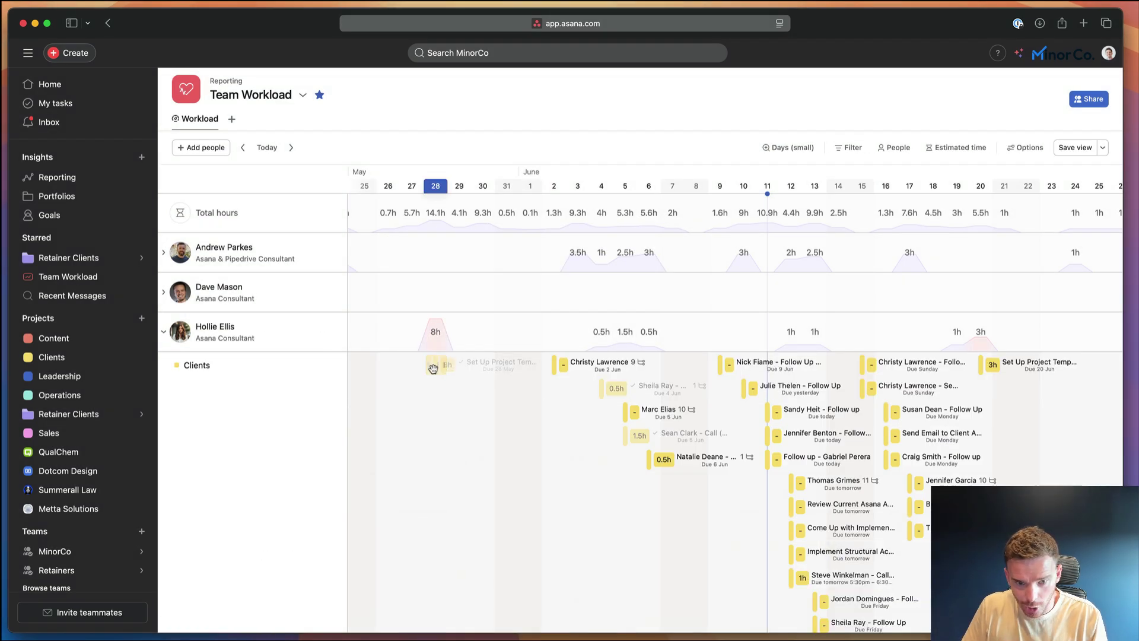
Collapse the consultant's task rows and move the timeline to start at 9 June.
click(165, 332)
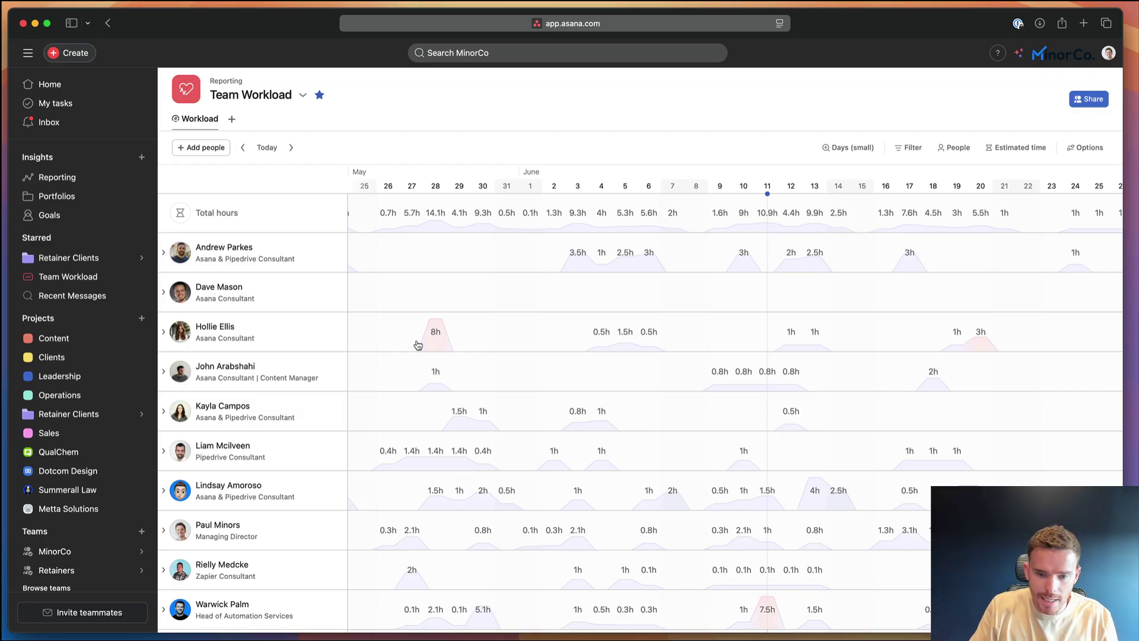
scroll(566, 380, right, 10)
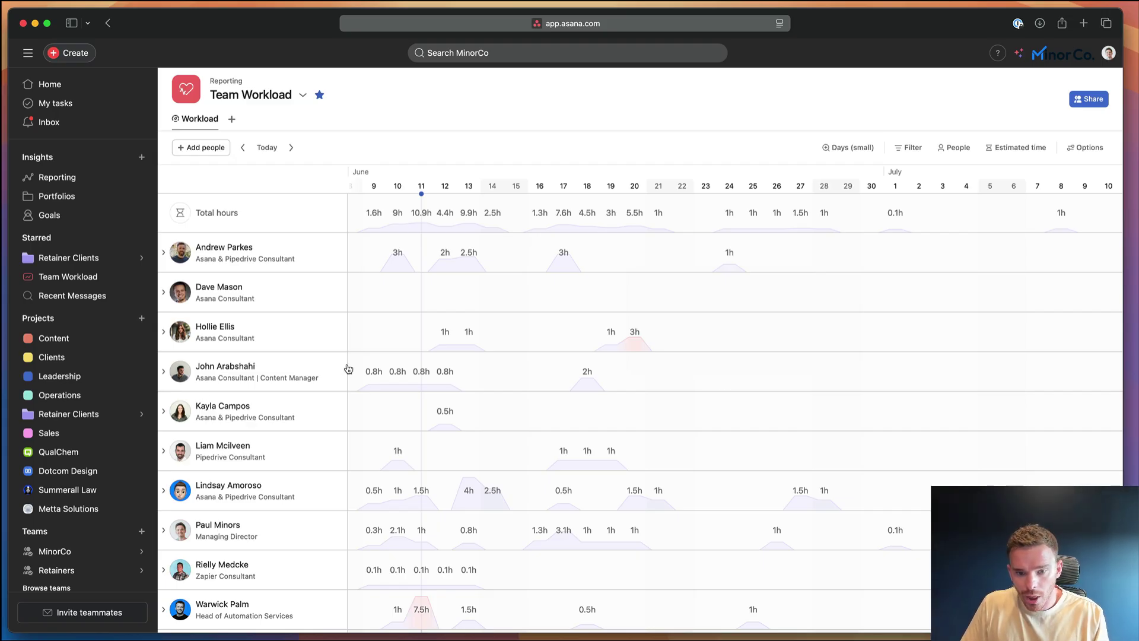
click(163, 333)
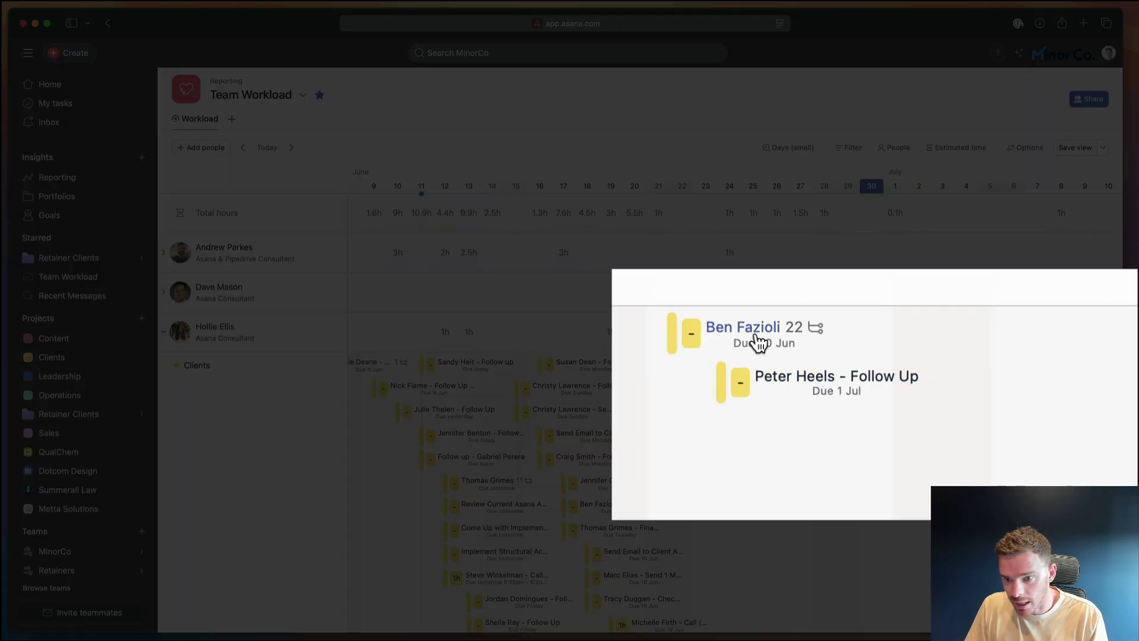
scroll(795, 385, right, 5)
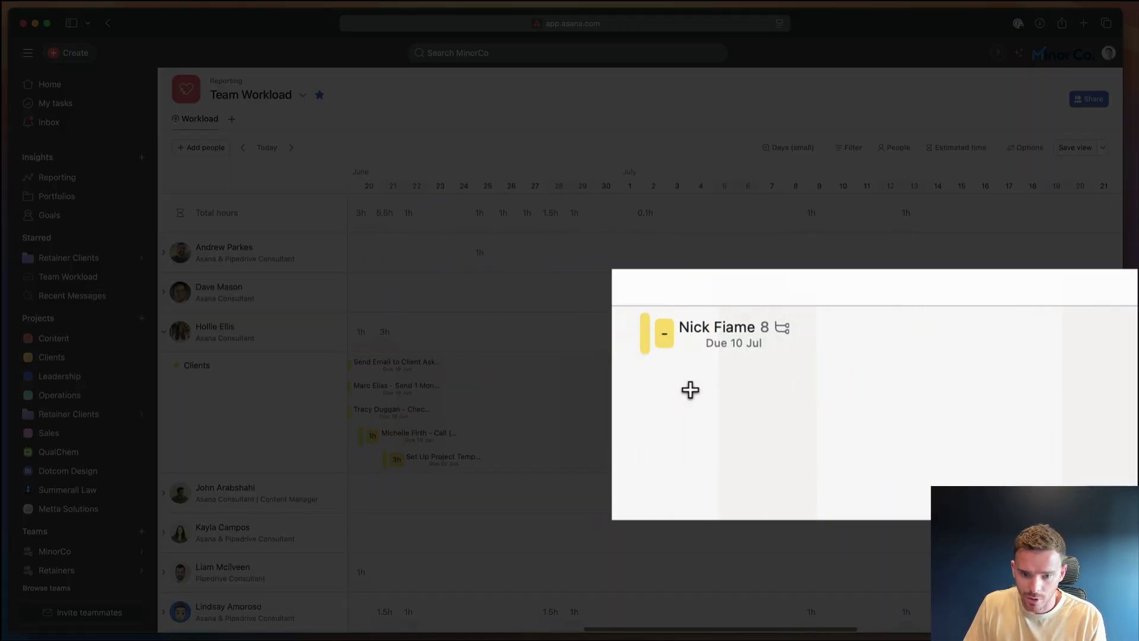
scroll(949, 389, left, 4)
click(166, 332)
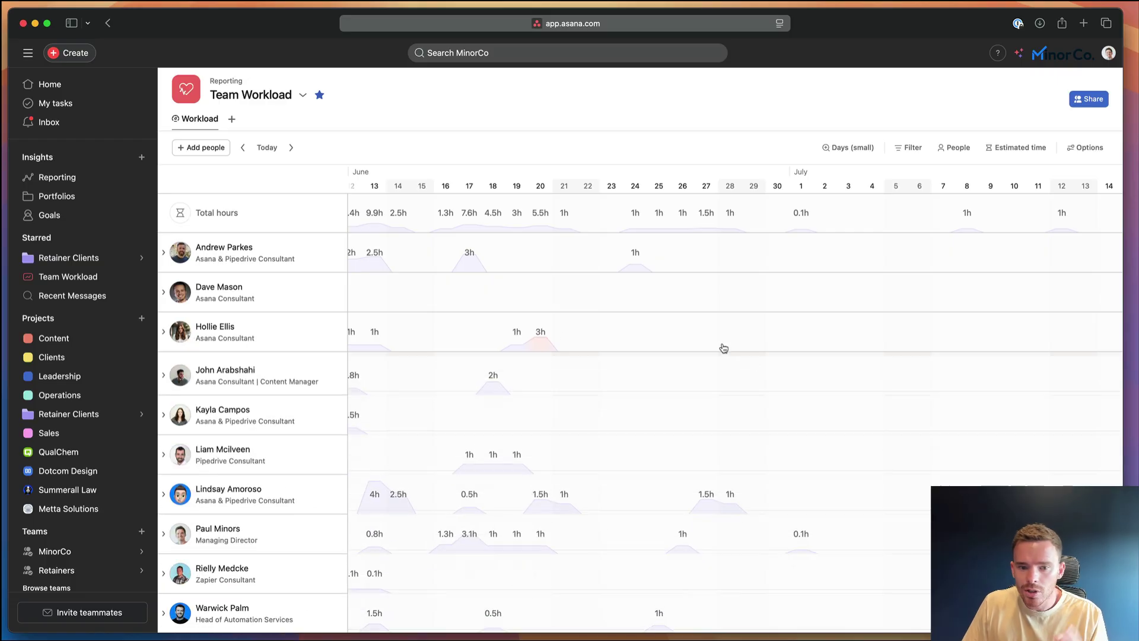
scroll(752, 364, left, 4)
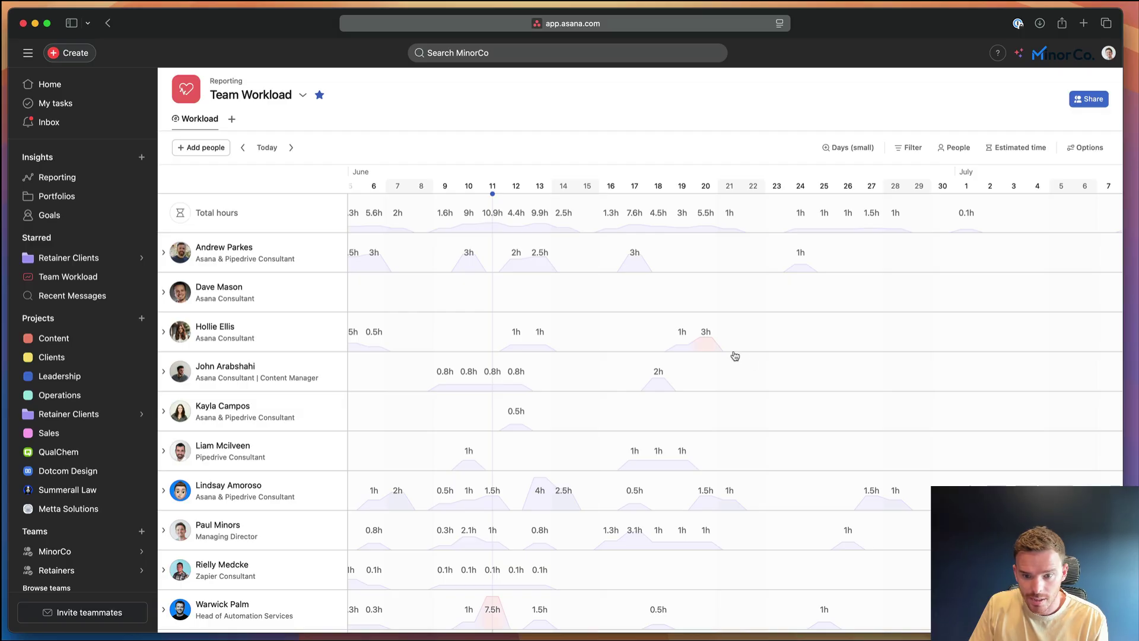
mouse_move(711, 347)
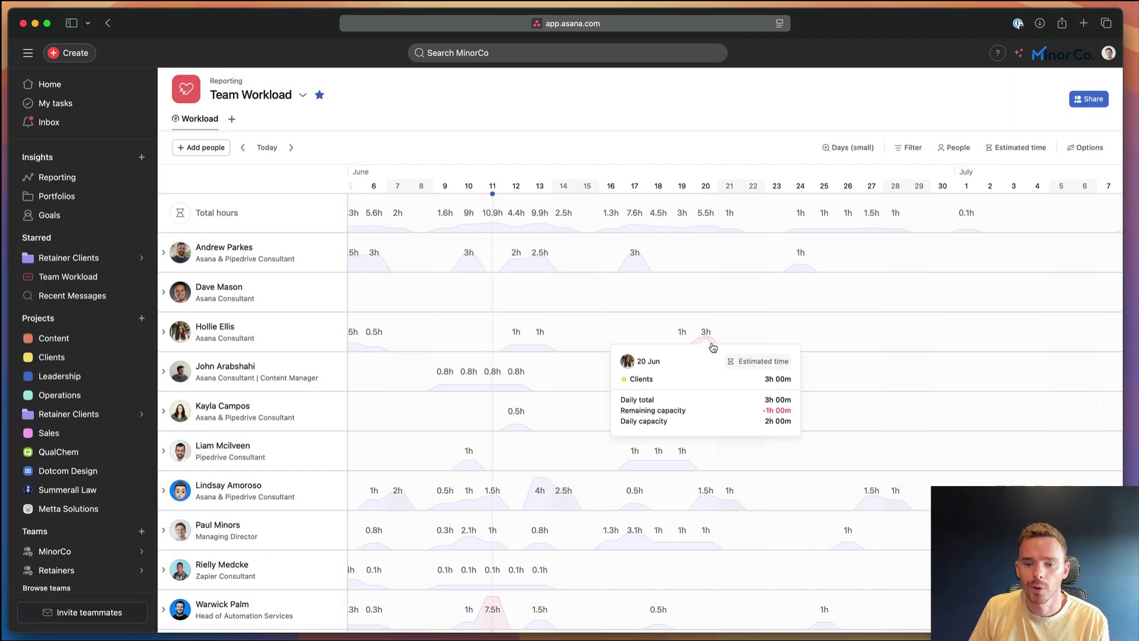
drag(713, 347, 848, 439)
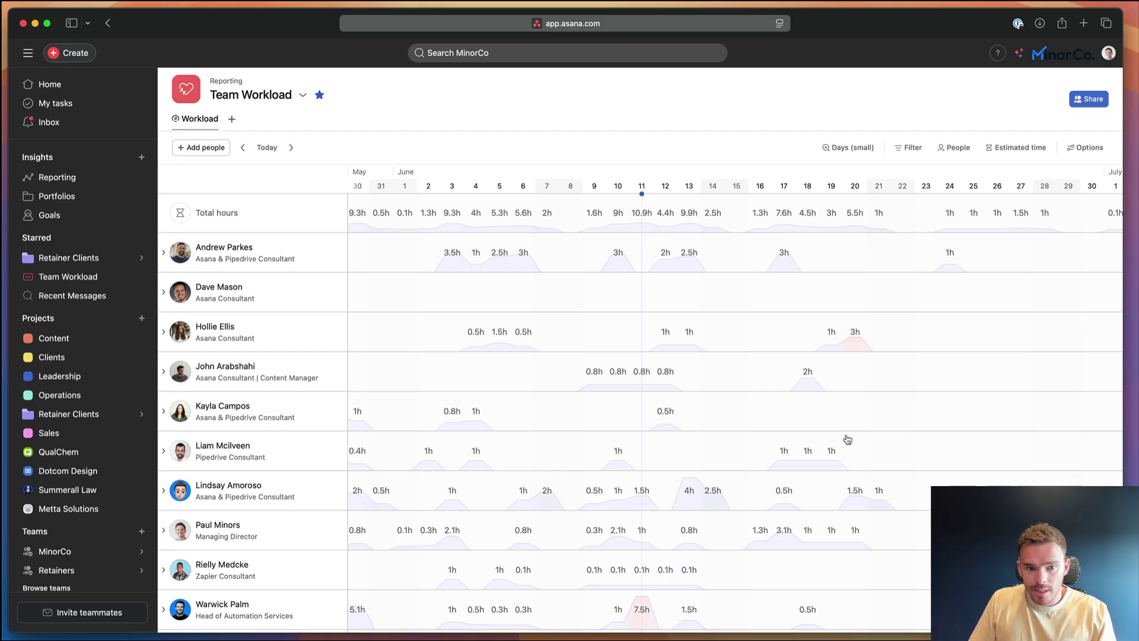
scroll(788, 367, right, 2)
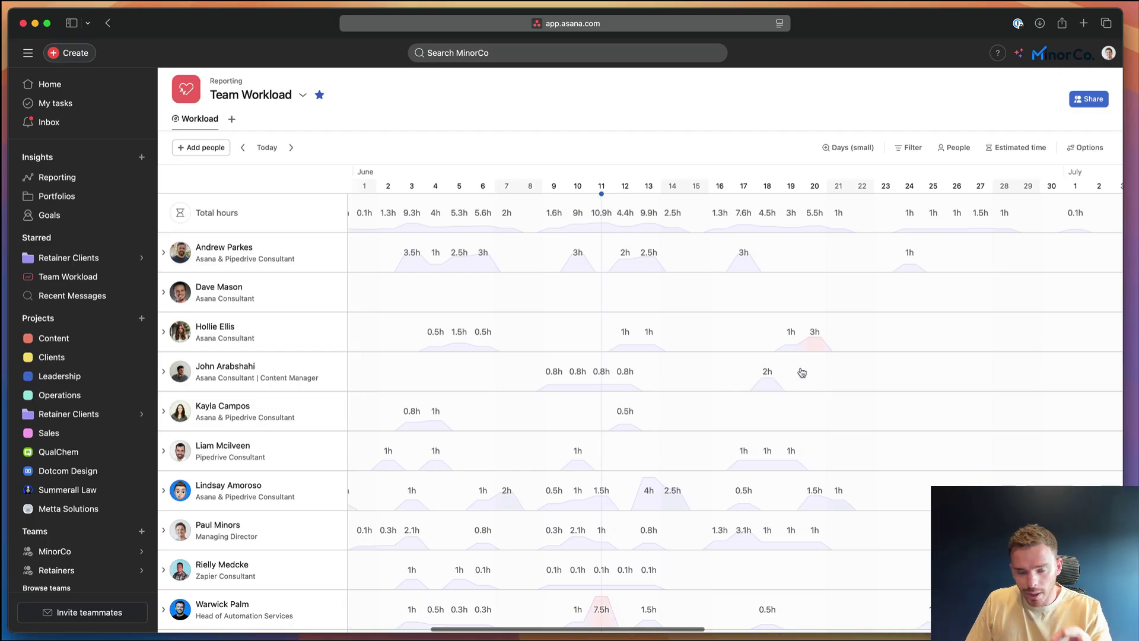